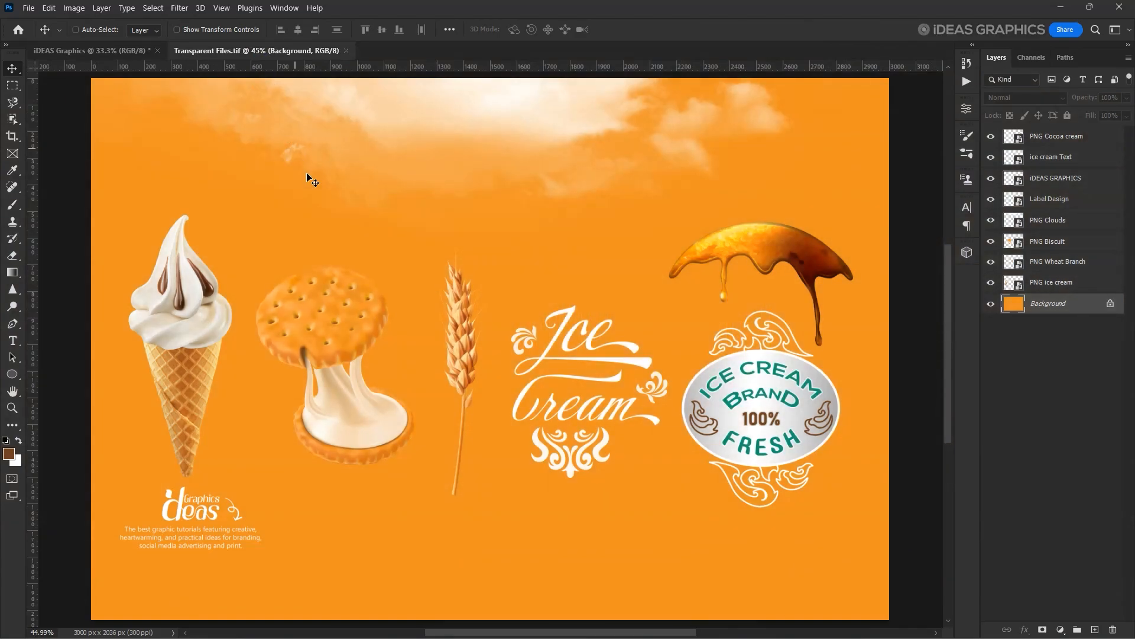
- Copy the PNG ice cream layer into the iDEAS Graphics document and scale it to 10.03% in the middle of the canvas
{"action": "right_click", "coordinate": [190, 301]}
{"action": "left_click", "coordinate": [198, 309]}
{"action": "left_click_drag", "start_coordinate": [191, 309], "coordinate": [518, 349]}
{"action": "key", "text": "ctrl+t"}
{"action": "left_click", "coordinate": [647, 30]}
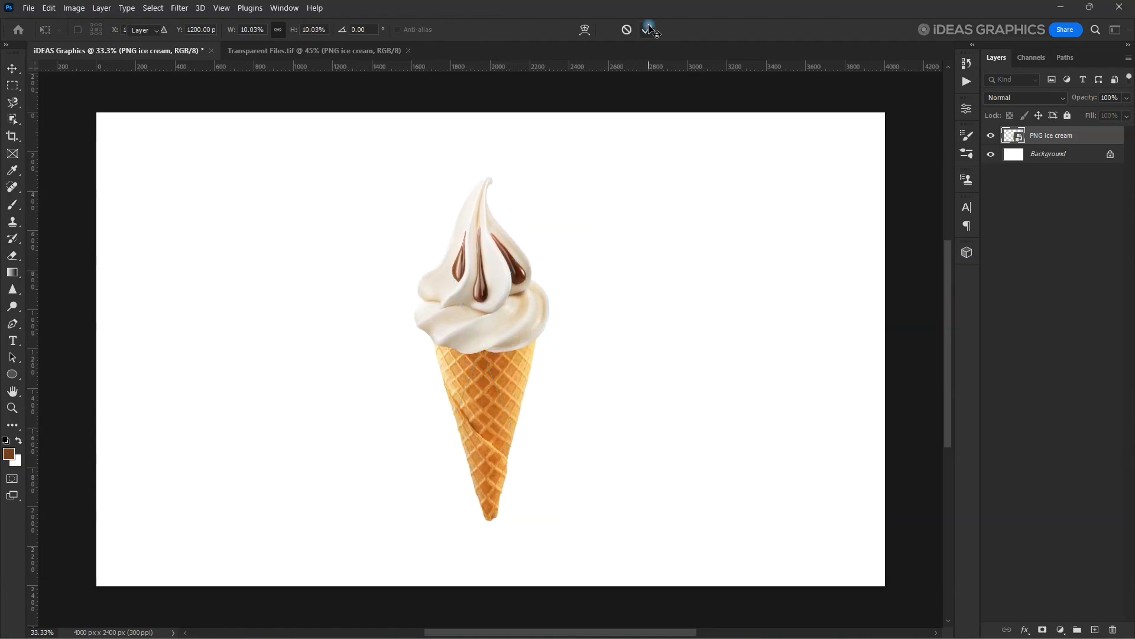
- Convert the Background into a regular layer named Layer 0 and add a Gradient Overlay effect to it
{"action": "double_click", "coordinate": [1059, 153]}
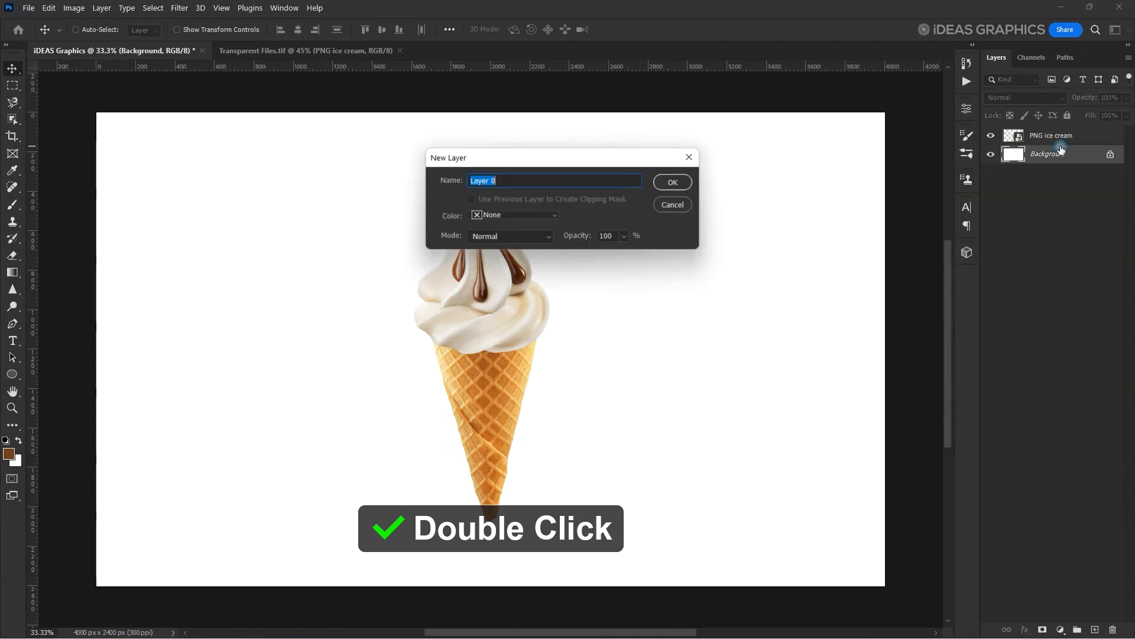
{"action": "left_click", "coordinate": [674, 182]}
{"action": "left_click", "coordinate": [1028, 628]}
{"action": "left_click", "coordinate": [1059, 580]}
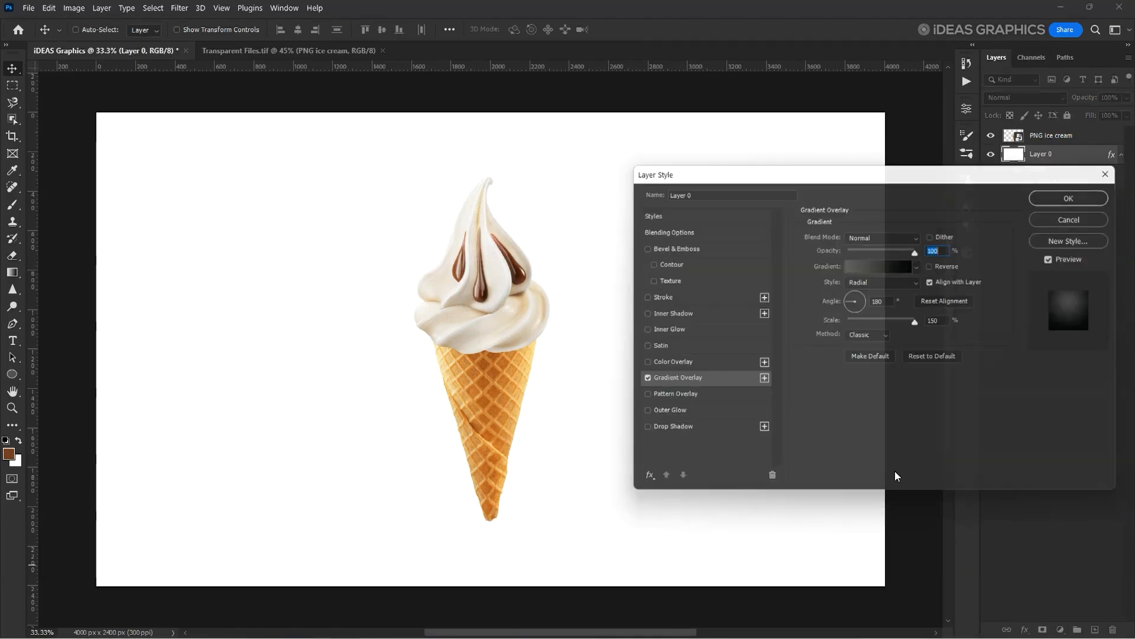
- Set the overlay gradient's start colour to fbc07f and its end colour to 019b7c
{"action": "left_click", "coordinate": [885, 271]}
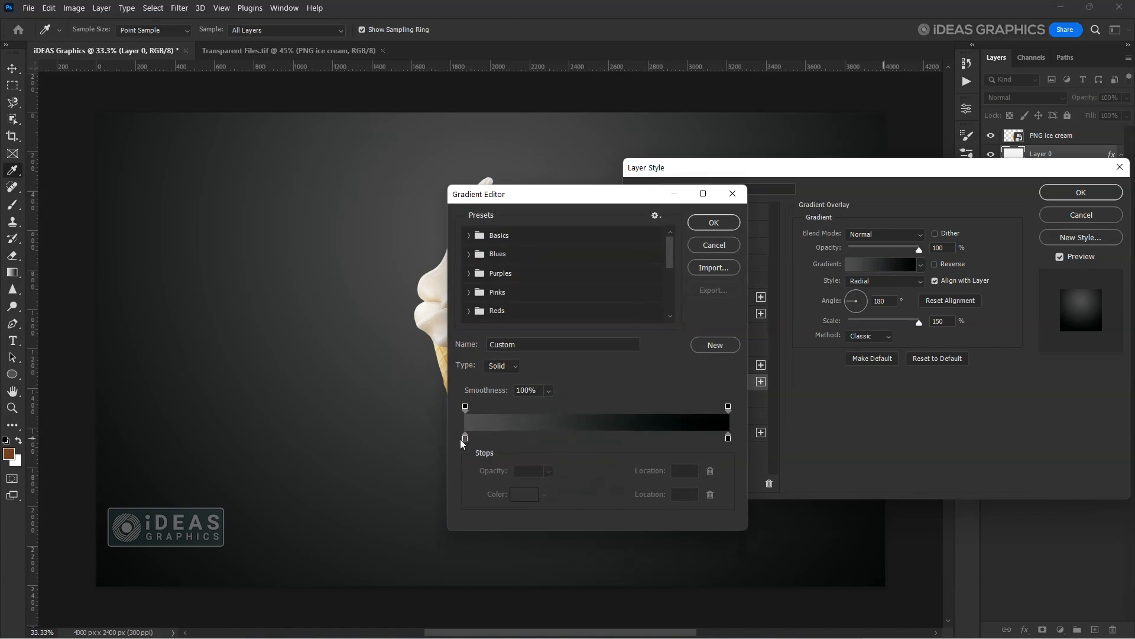
{"action": "left_click", "coordinate": [536, 494]}
{"action": "type", "text": "fbc07f"}
{"action": "left_click", "coordinate": [990, 350]}
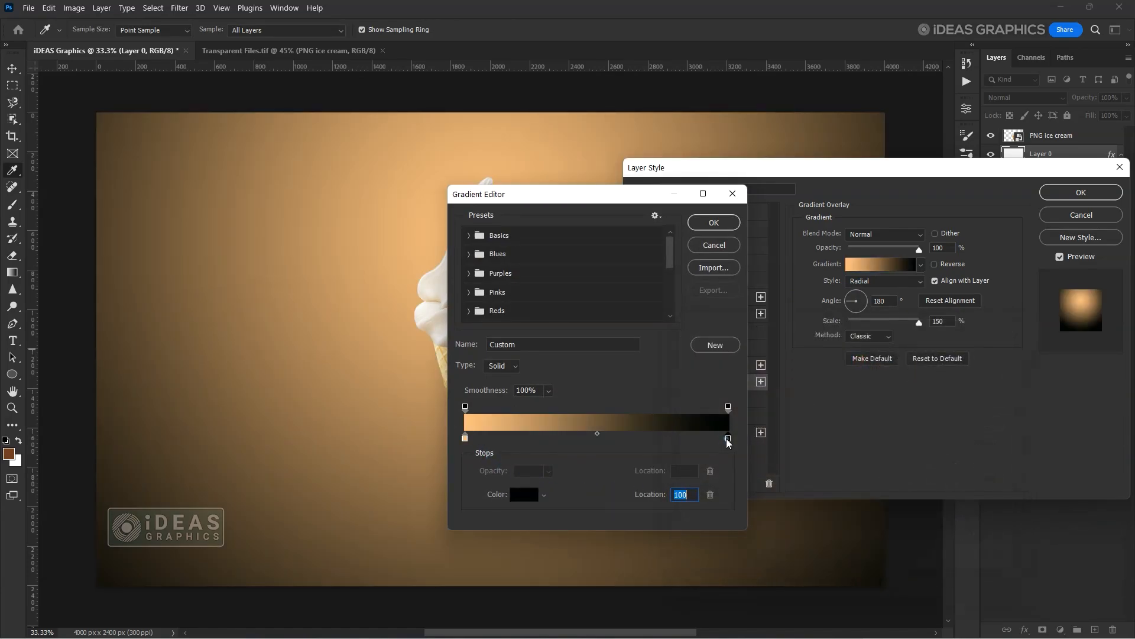
{"action": "left_click", "coordinate": [535, 494]}
{"action": "type", "text": "019b7c"}
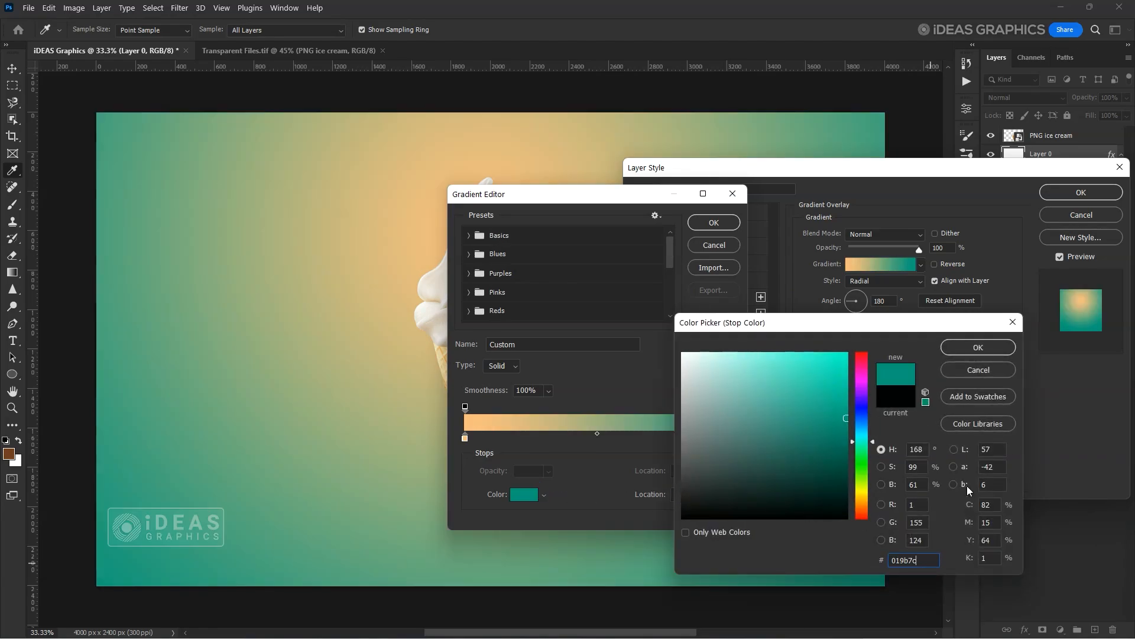
{"action": "left_click", "coordinate": [974, 350]}
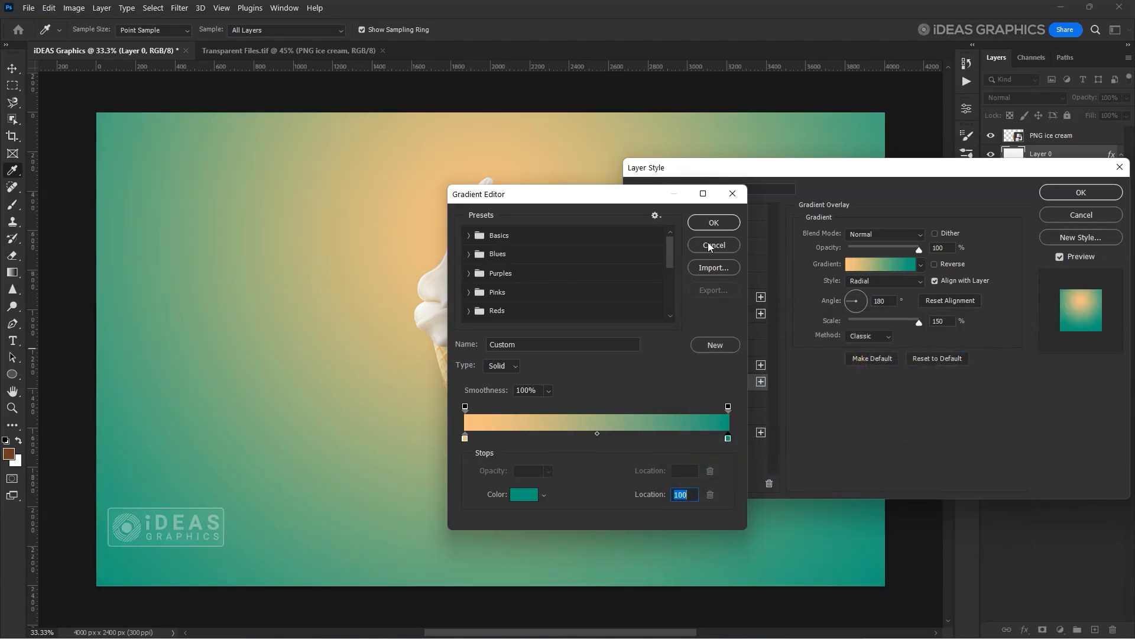
{"action": "left_click", "coordinate": [715, 226]}
- Shift the radial gradient's centre up to the canvas's upper edge, set its scale to 130%, and apply the layer style
{"action": "left_click_drag", "start_coordinate": [503, 379], "coordinate": [523, 289]}
{"action": "left_click", "coordinate": [638, 298]}
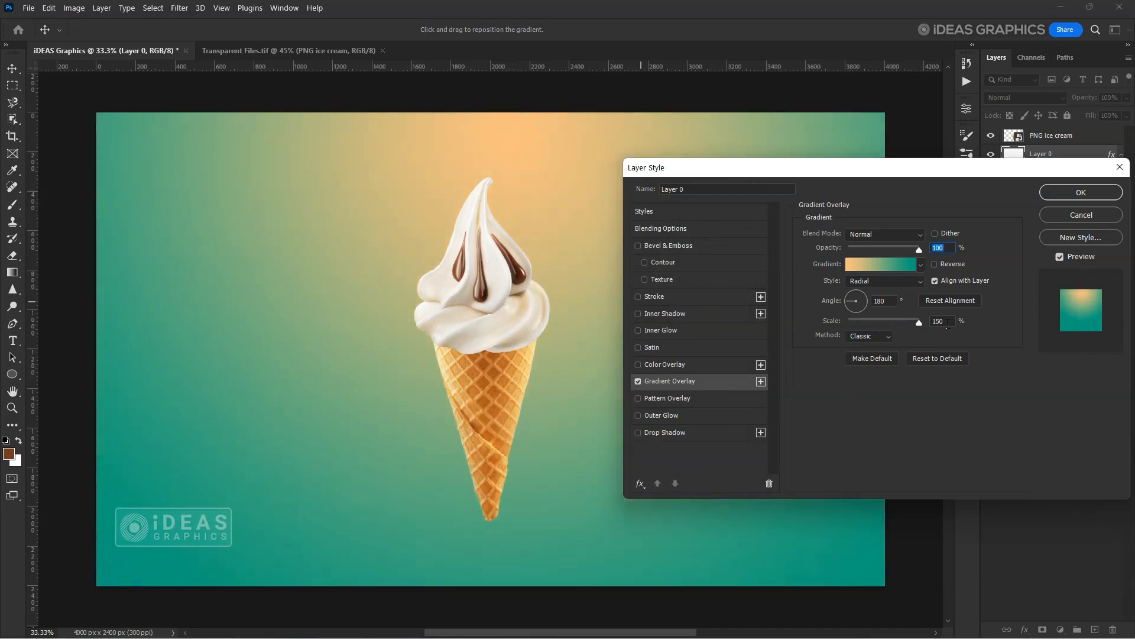
{"action": "type", "text": "130"}
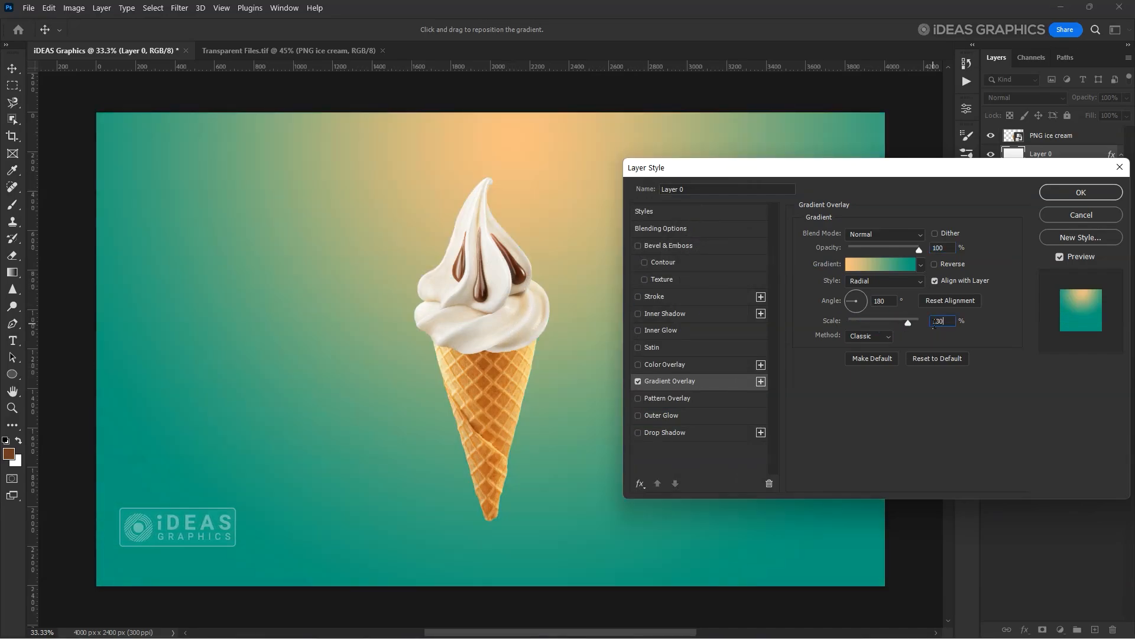
{"action": "left_click_drag", "start_coordinate": [759, 173], "coordinate": [741, 219]}
{"action": "left_click", "coordinate": [541, 168]}
{"action": "left_click", "coordinate": [1067, 236]}
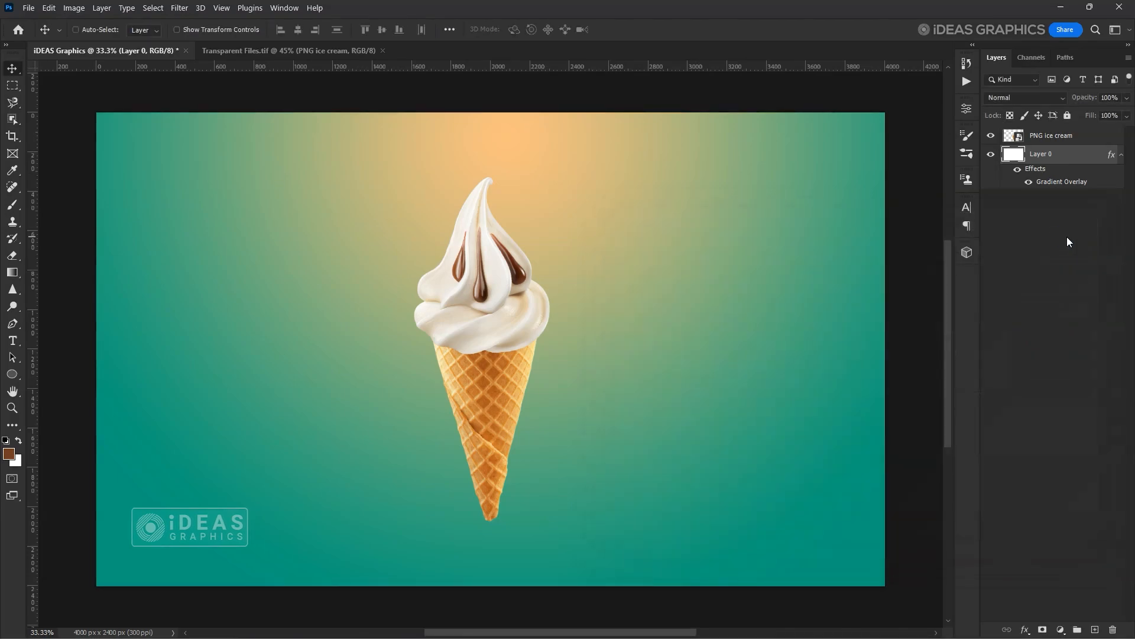
- Duplicate the PNG ice cream layer and hide the copy
{"action": "left_click", "coordinate": [1036, 140]}
{"action": "key", "text": "ctrl+j"}
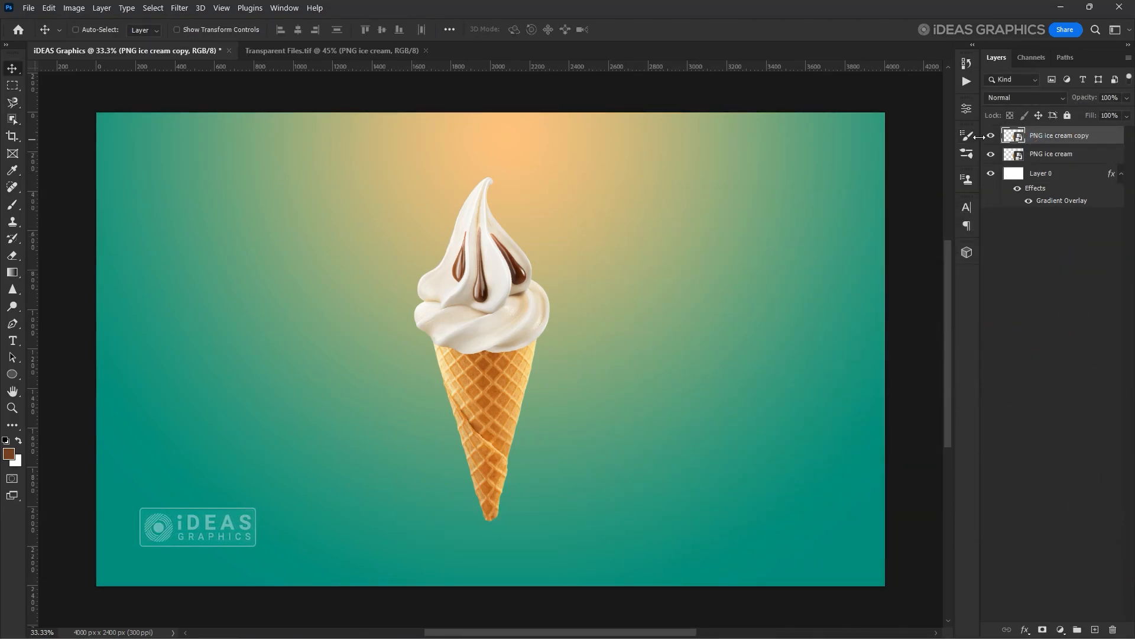
{"action": "left_click", "coordinate": [1064, 156]}
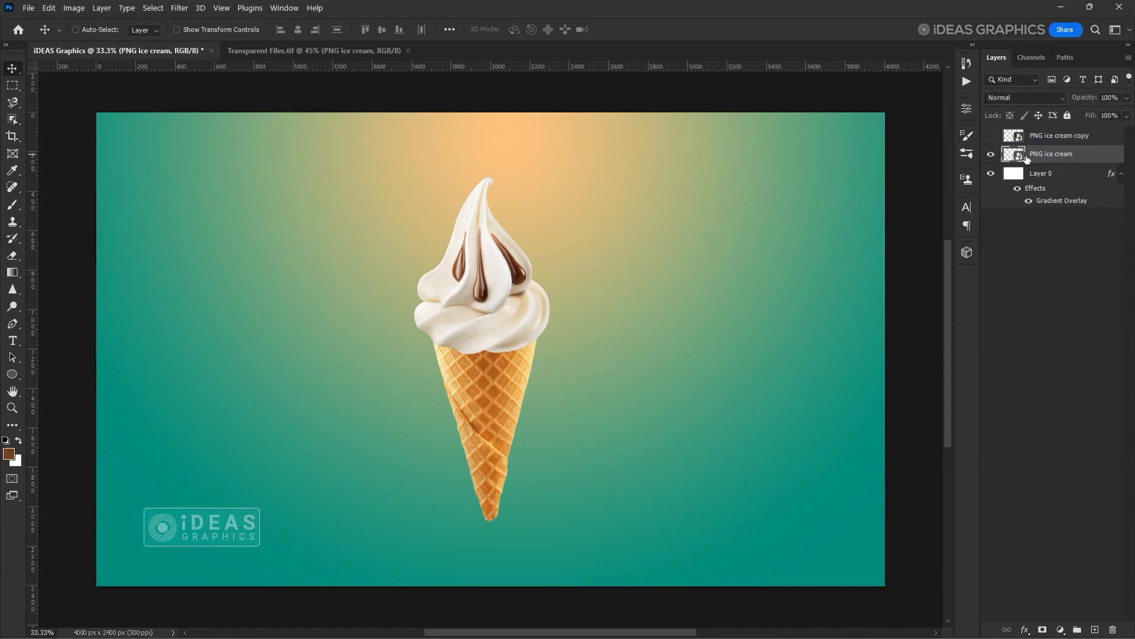
- Set the original PNG ice cream layer's blend mode to Screen
{"action": "left_click", "coordinate": [991, 154]}
{"action": "left_click", "coordinate": [991, 154]}
{"action": "left_click", "coordinate": [1011, 97]}
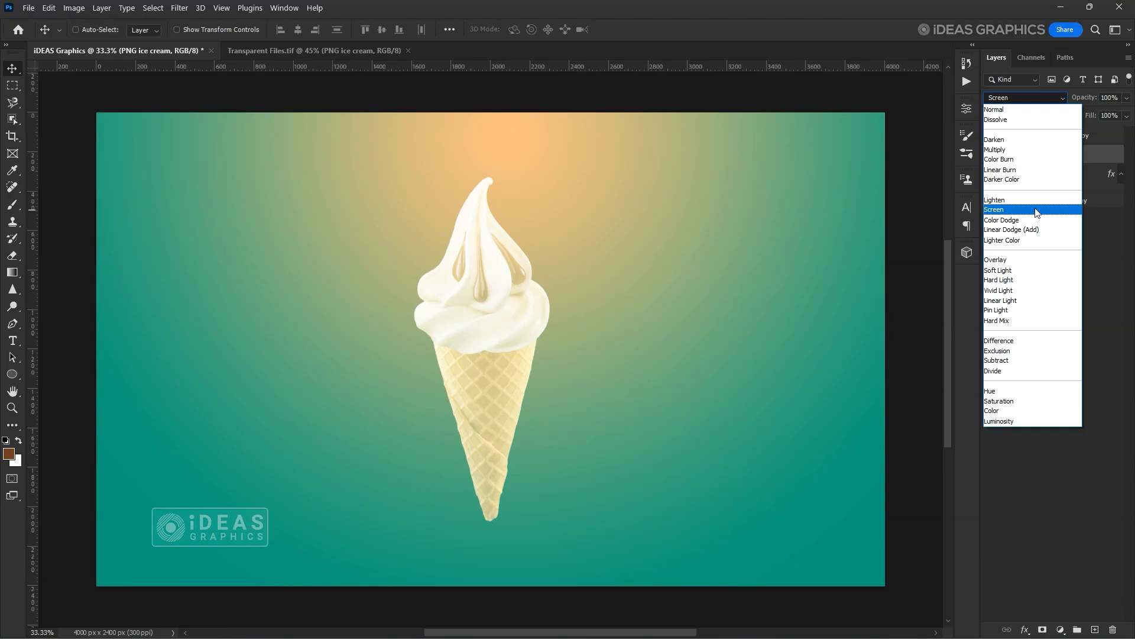
{"action": "left_click", "coordinate": [1036, 210]}
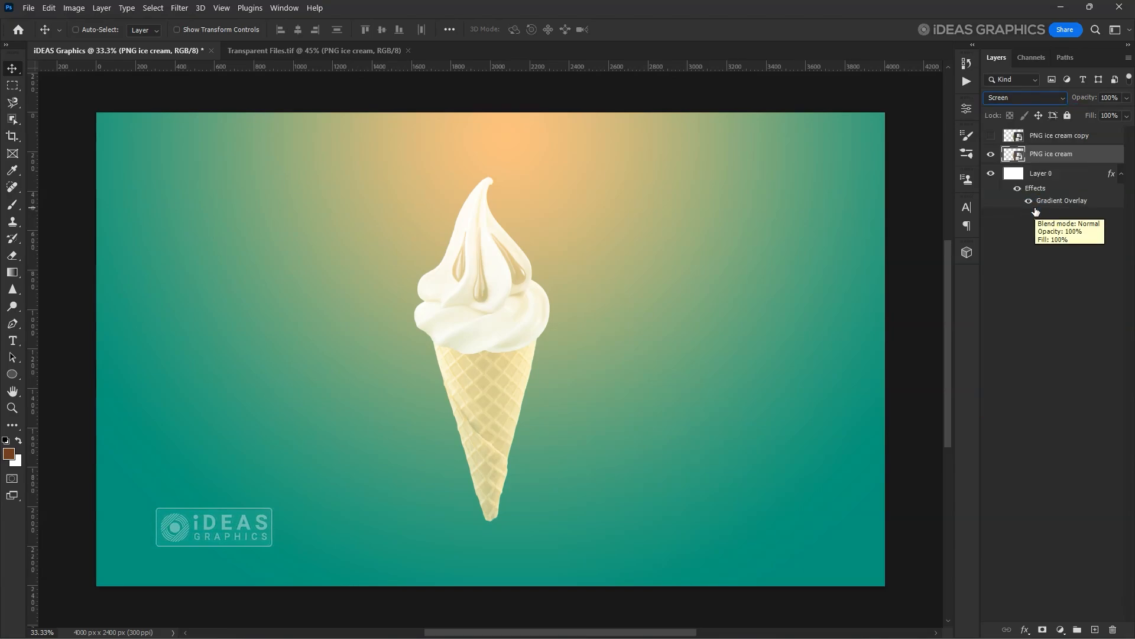
- Add a Black & White adjustment layer clipped to the original PNG ice cream layer
{"action": "left_click", "coordinate": [1053, 631]}
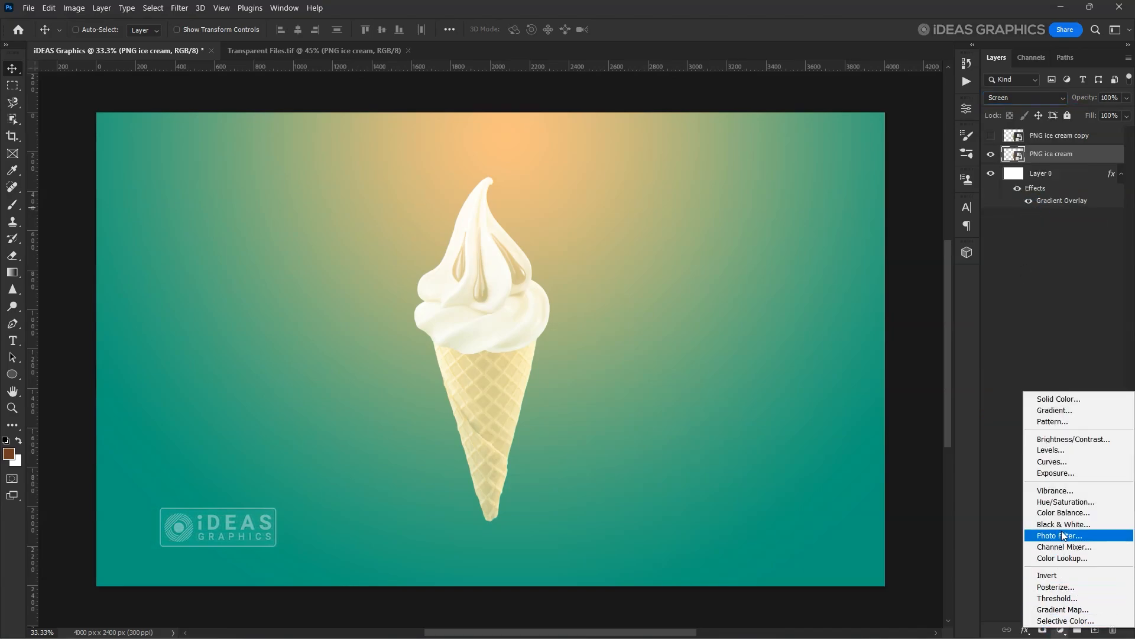
{"action": "left_click", "coordinate": [1119, 528]}
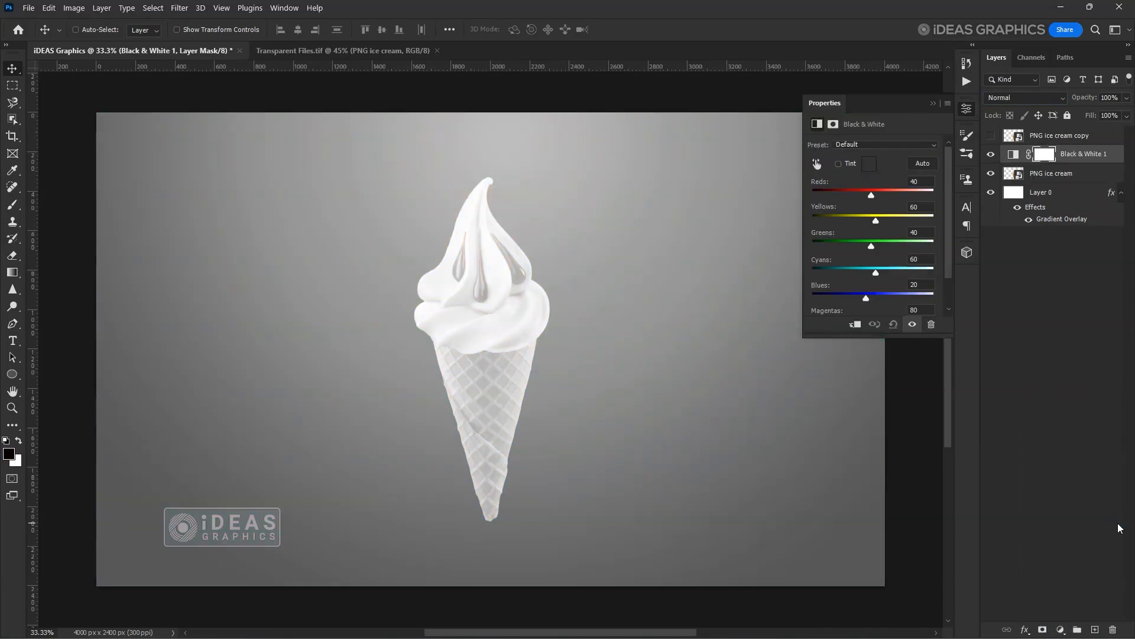
{"action": "left_click", "coordinate": [854, 322]}
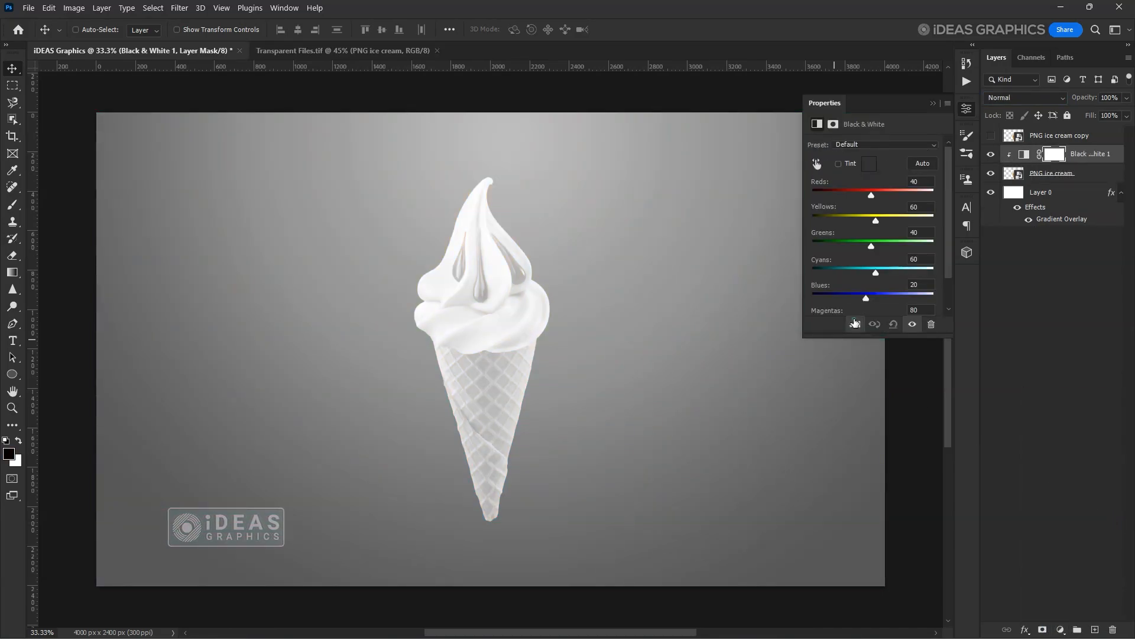
- Set the Black & White adjustment's Reds to -65 and Yellows to -20
{"action": "left_click", "coordinate": [911, 184]}
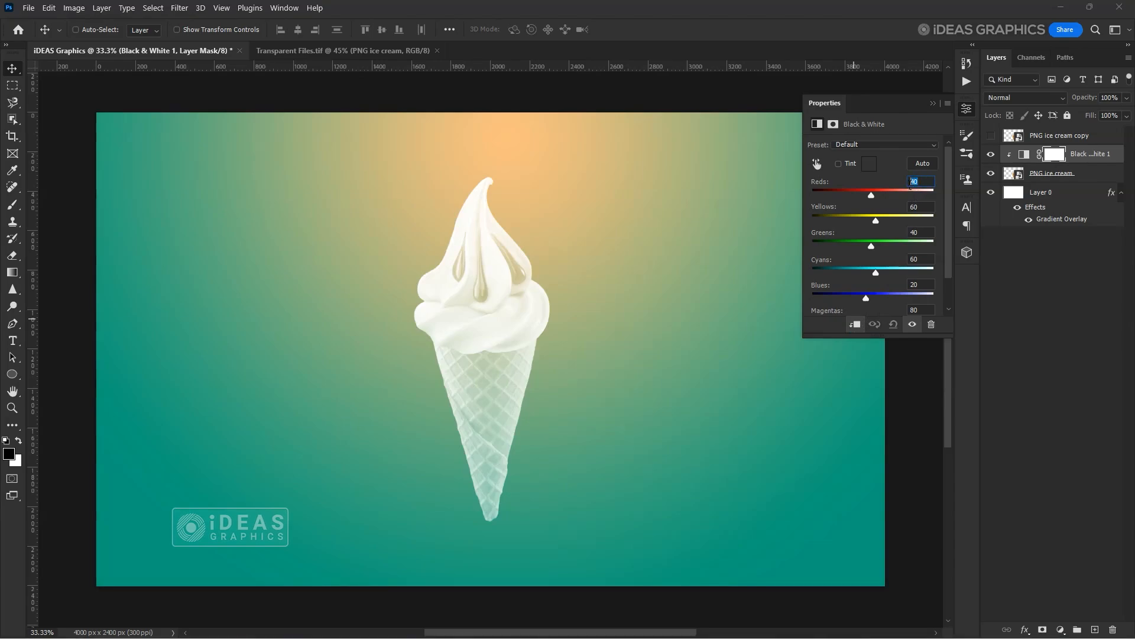
{"action": "type", "text": "-65"}
{"action": "left_click", "coordinate": [917, 207]}
{"action": "type", "text": "-2"}
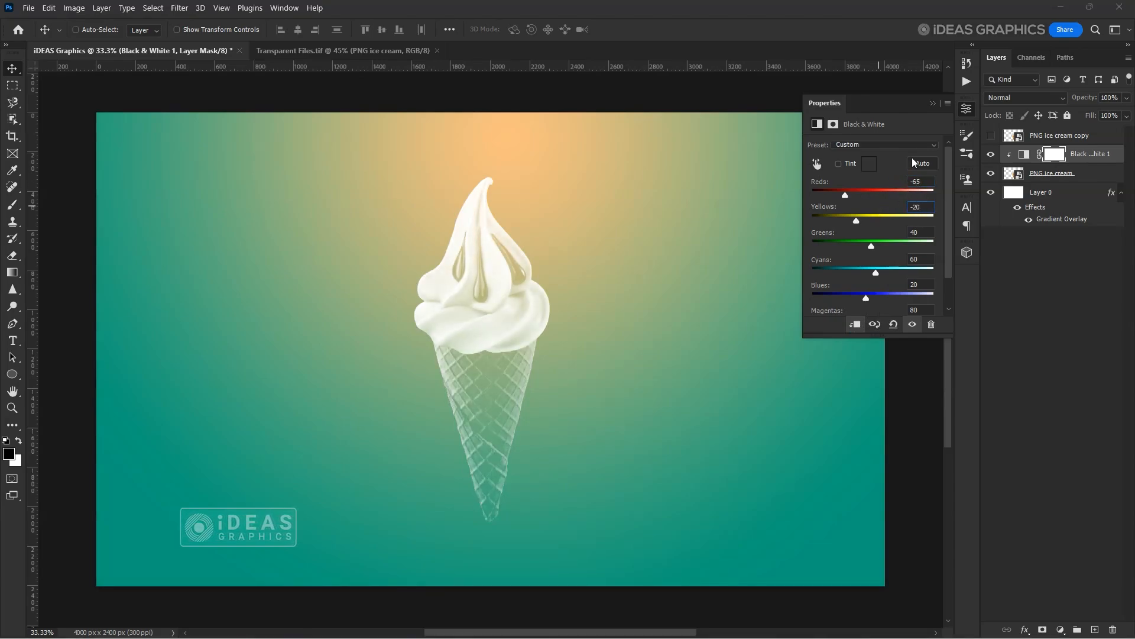
{"action": "left_click", "coordinate": [933, 103]}
- Show the PNG ice cream copy again and give it a layer mask with a black brush stroke across the cone's middle
{"action": "left_click", "coordinate": [1056, 137]}
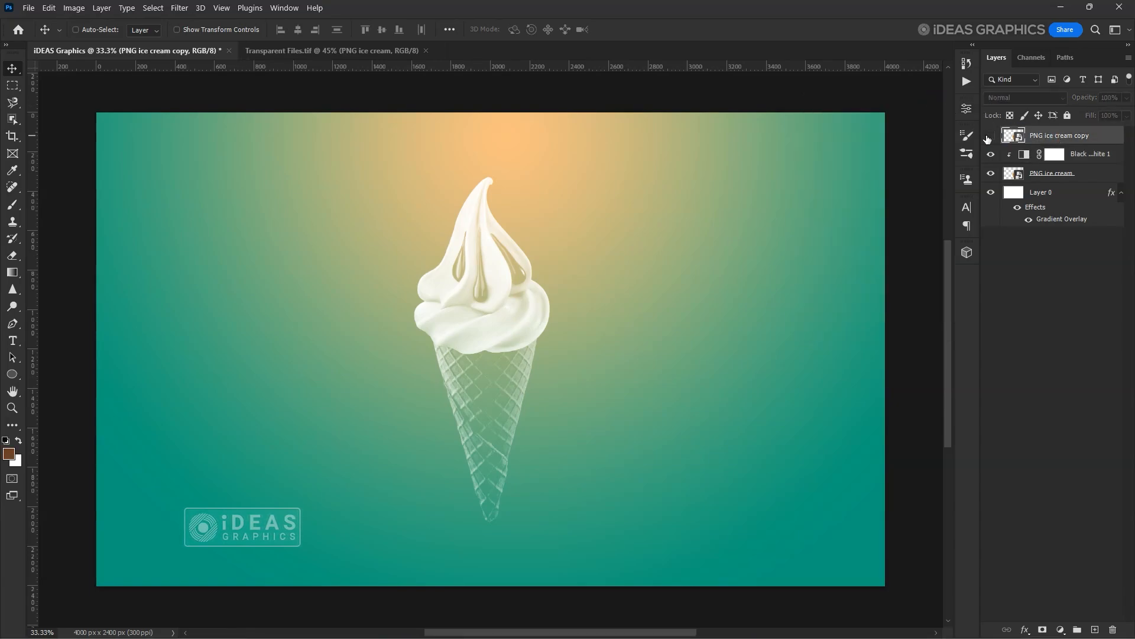
{"action": "left_click", "coordinate": [992, 137]}
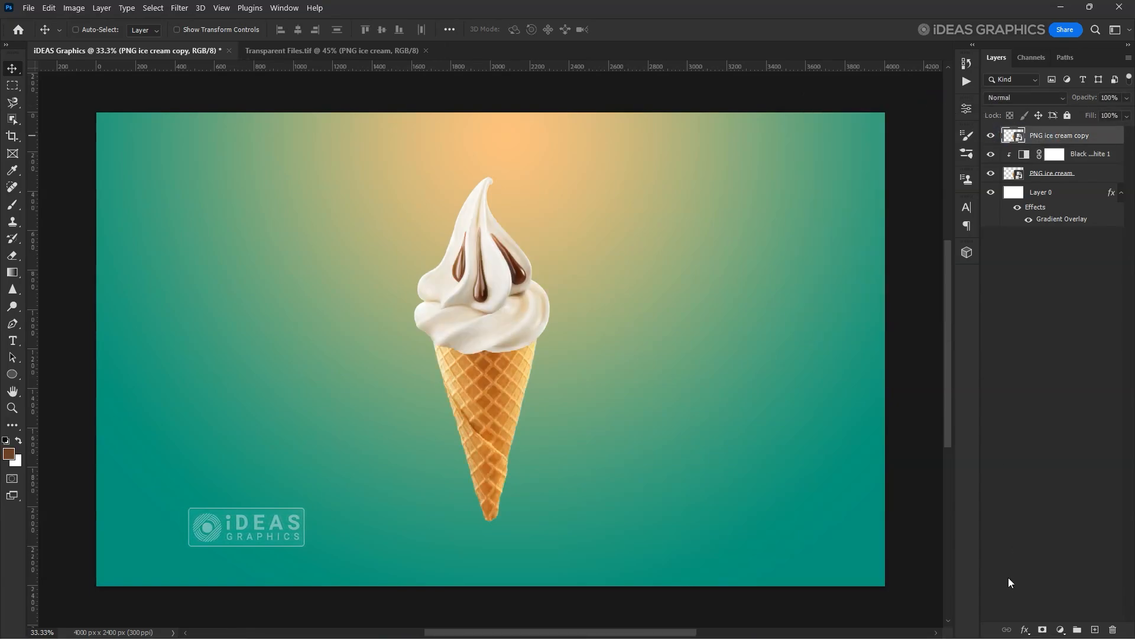
{"action": "left_click", "coordinate": [1042, 630]}
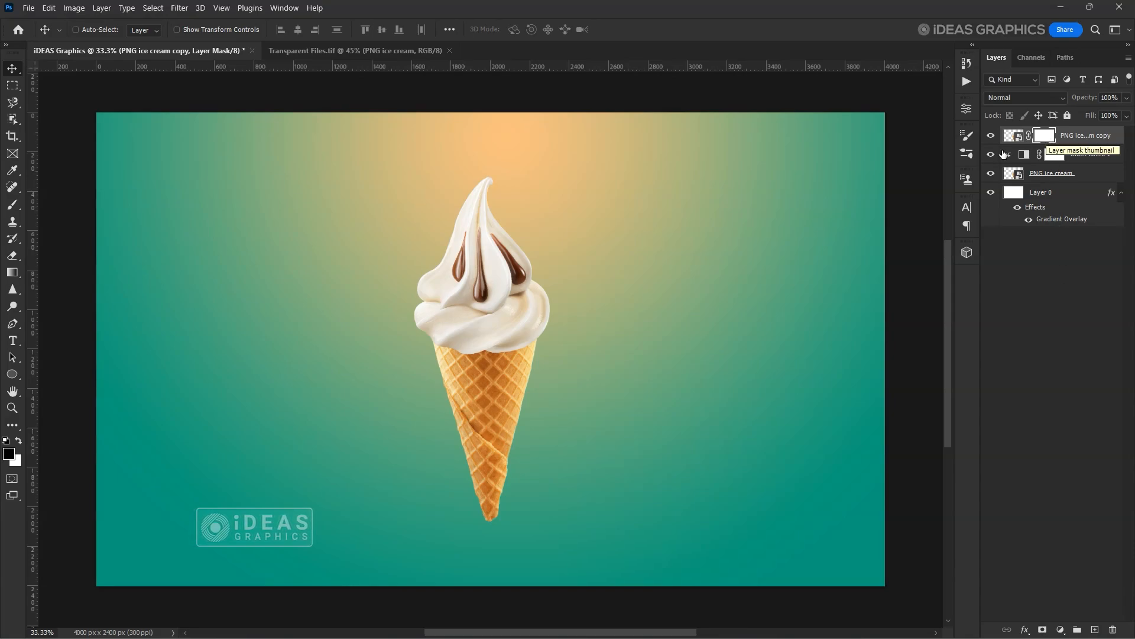
{"action": "left_click", "coordinate": [17, 204]}
{"action": "left_click_drag", "start_coordinate": [465, 382], "coordinate": [512, 392]}
- Outline the upper part of the waffle cone with the Magnetic Lasso, from the cream's lower edge to the diagonal waffle fold
{"action": "scroll", "coordinate": [486, 398], "scroll_direction": "up", "scroll_amount": 5}
{"action": "left_click", "coordinate": [12, 101]}
{"action": "scroll", "coordinate": [317, 194], "scroll_direction": "up", "scroll_amount": 3}
{"action": "left_click", "coordinate": [316, 195]}
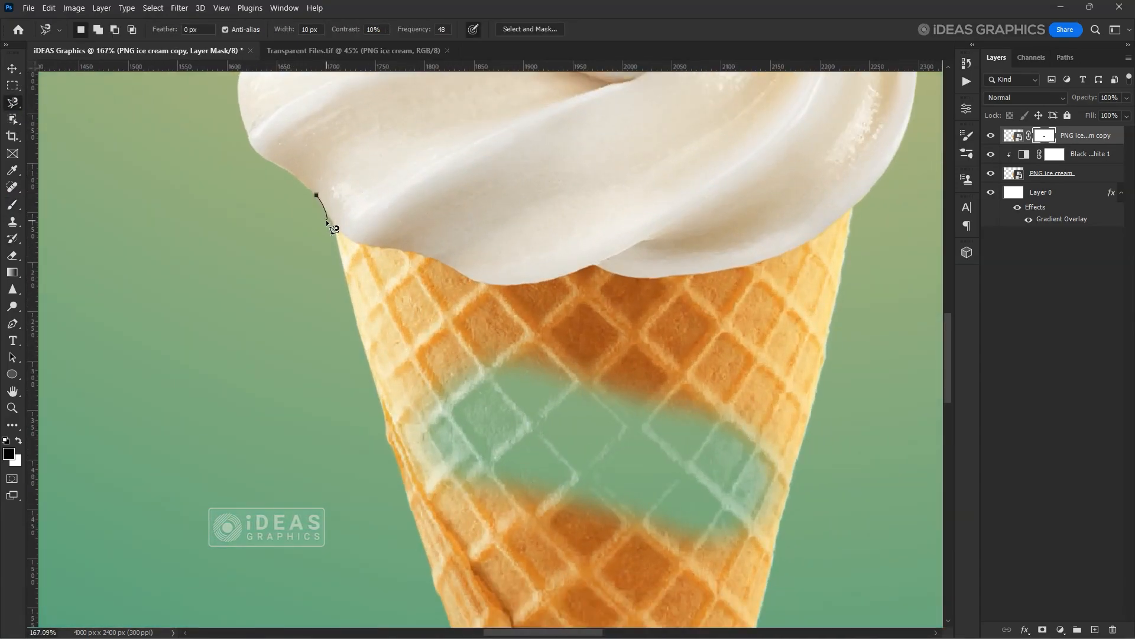
{"action": "left_click_drag", "start_coordinate": [860, 189], "coordinate": [710, 308]}
{"action": "left_click_drag", "start_coordinate": [713, 509], "coordinate": [718, 127]}
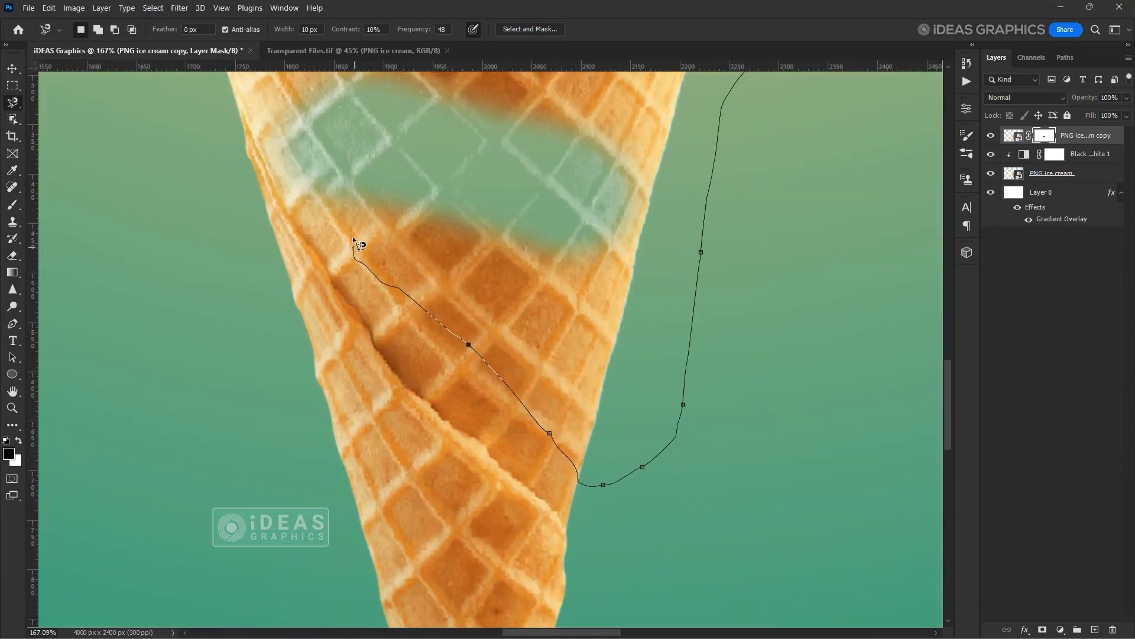
{"action": "left_click_drag", "start_coordinate": [353, 239], "coordinate": [439, 424]}
{"action": "left_click", "coordinate": [270, 121]}
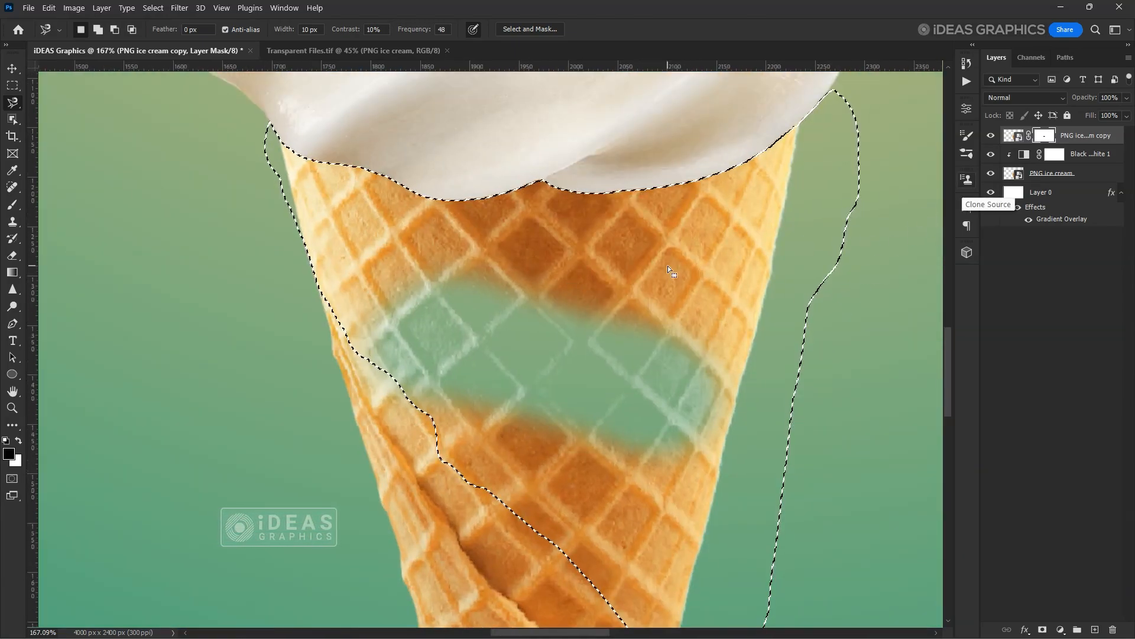
- Feather the cone selection by 0.5 pixels, fill it with black on the copy's layer mask, and deselect
{"action": "right_click", "coordinate": [700, 264]}
{"action": "left_click", "coordinate": [711, 292]}
{"action": "type", "text": "0.5"}
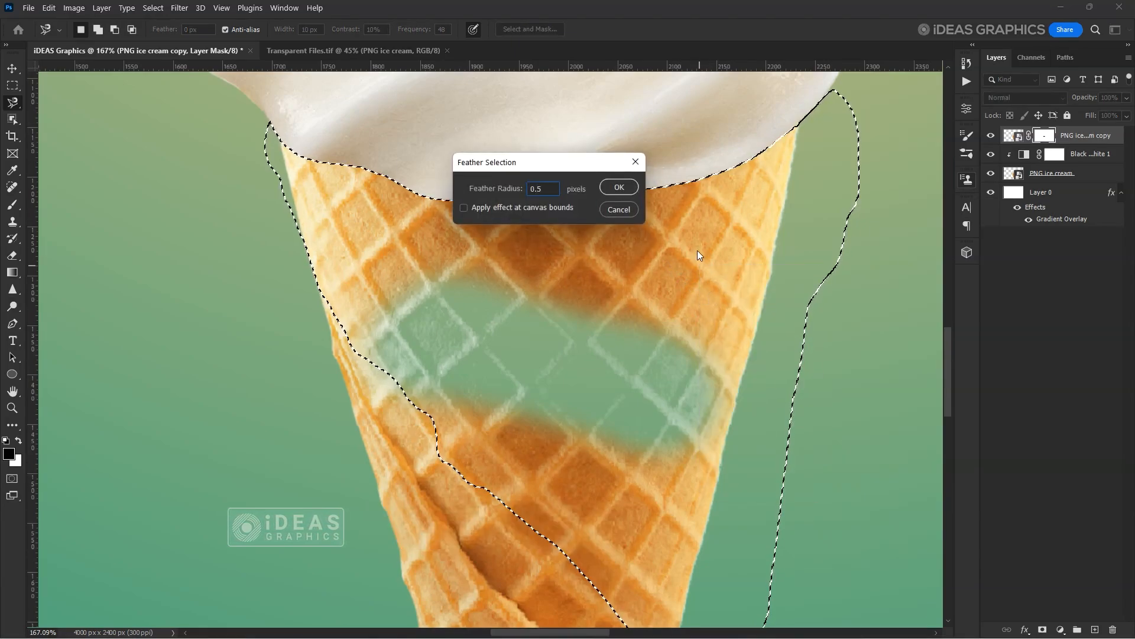
{"action": "left_click", "coordinate": [621, 188]}
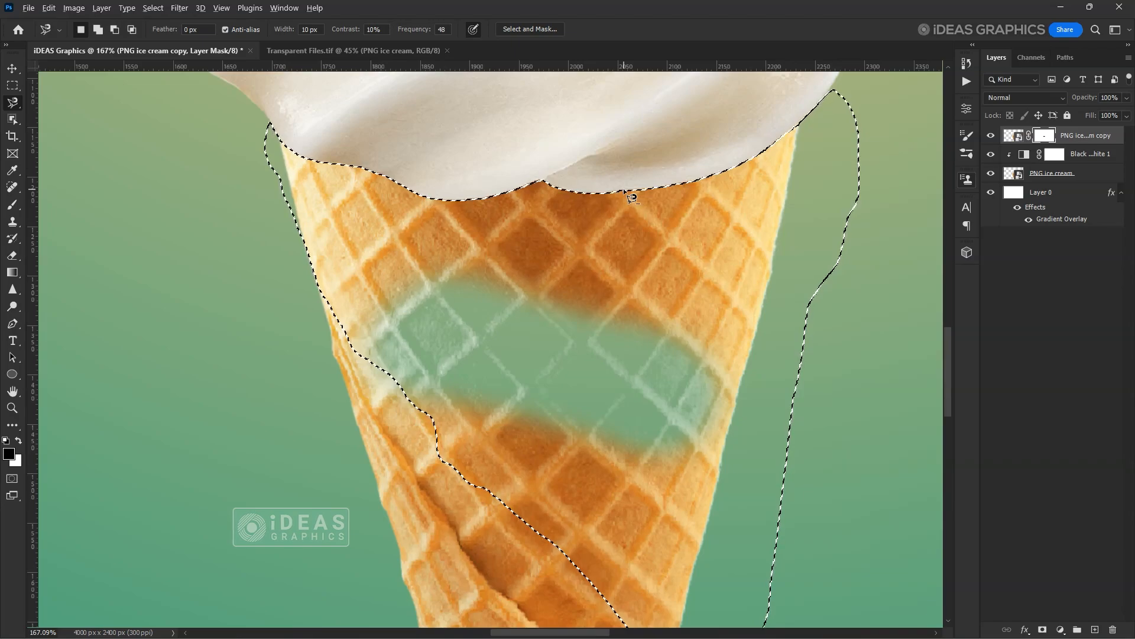
{"action": "key", "text": "alt+Delete"}
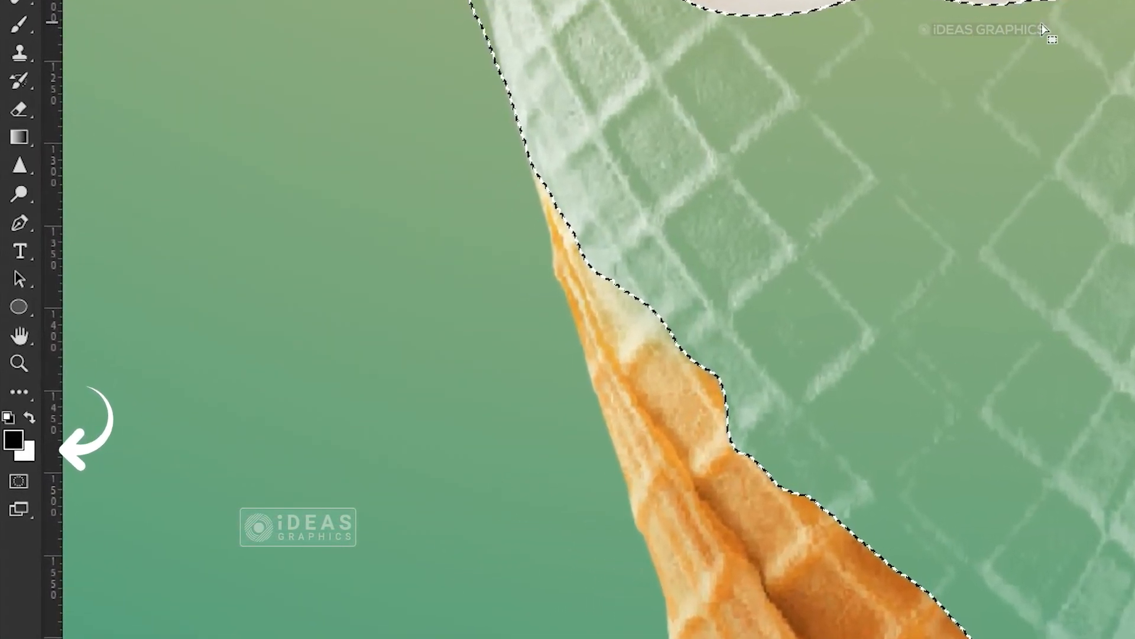
{"action": "key", "text": "ctrl+d"}
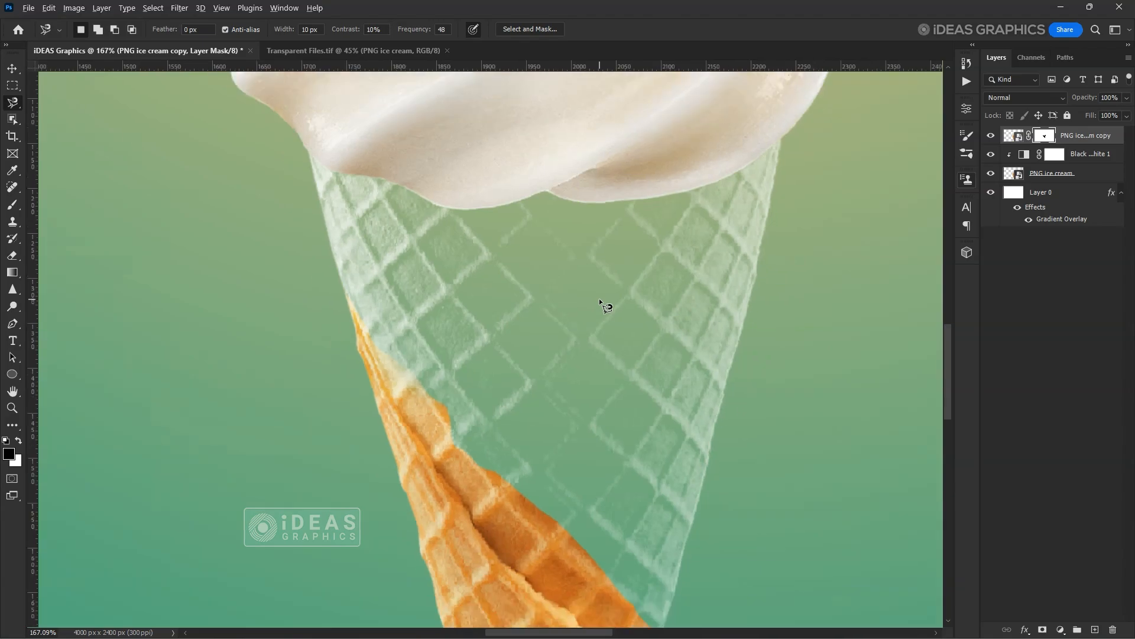
- Paint black on the copy's mask with a Soft Round brush at 30% hardness, hiding the leftover waffle above the diagonal fold
{"action": "scroll", "coordinate": [598, 298], "scroll_direction": "down", "scroll_amount": 5}
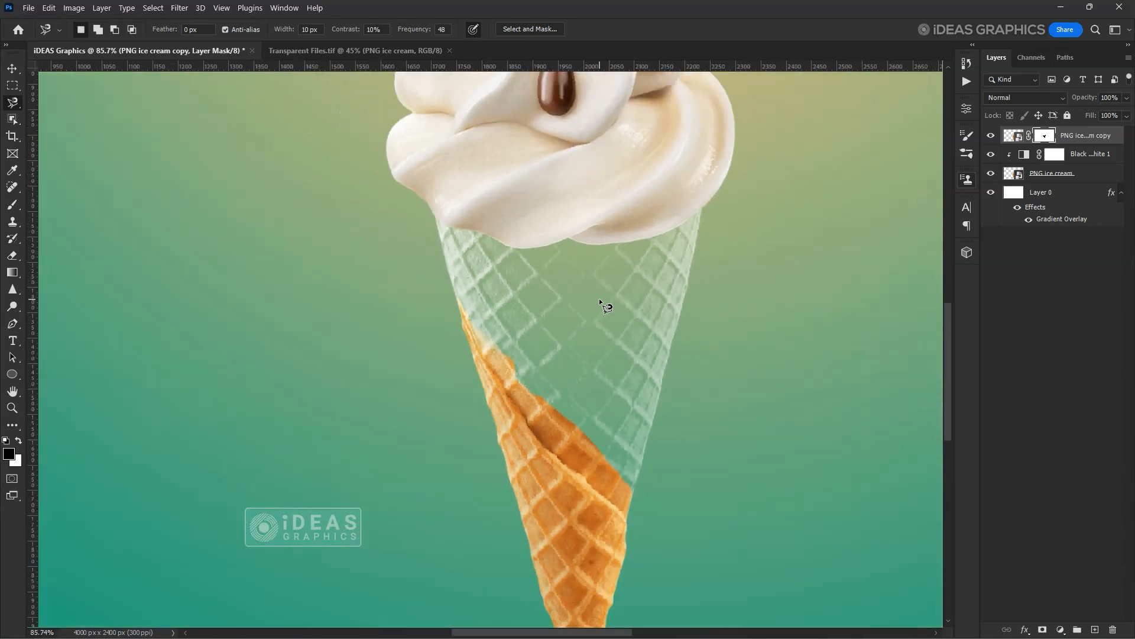
{"action": "left_click_drag", "start_coordinate": [630, 385], "coordinate": [571, 314]}
{"action": "scroll", "coordinate": [511, 403], "scroll_direction": "up", "scroll_amount": 2}
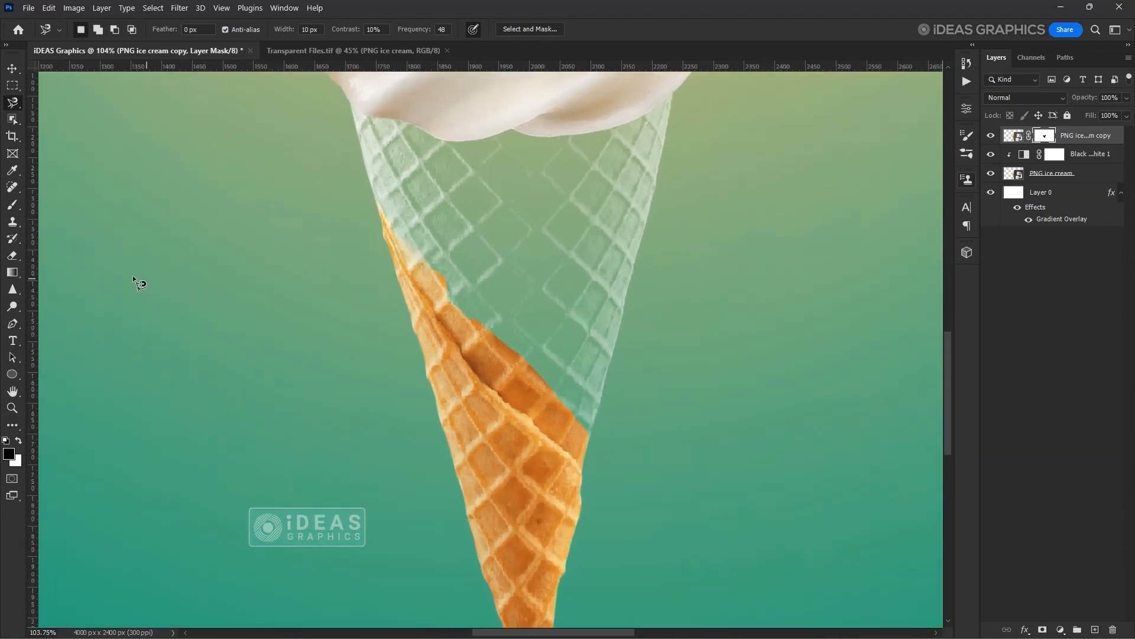
{"action": "left_click", "coordinate": [14, 205]}
{"action": "left_click", "coordinate": [93, 31]}
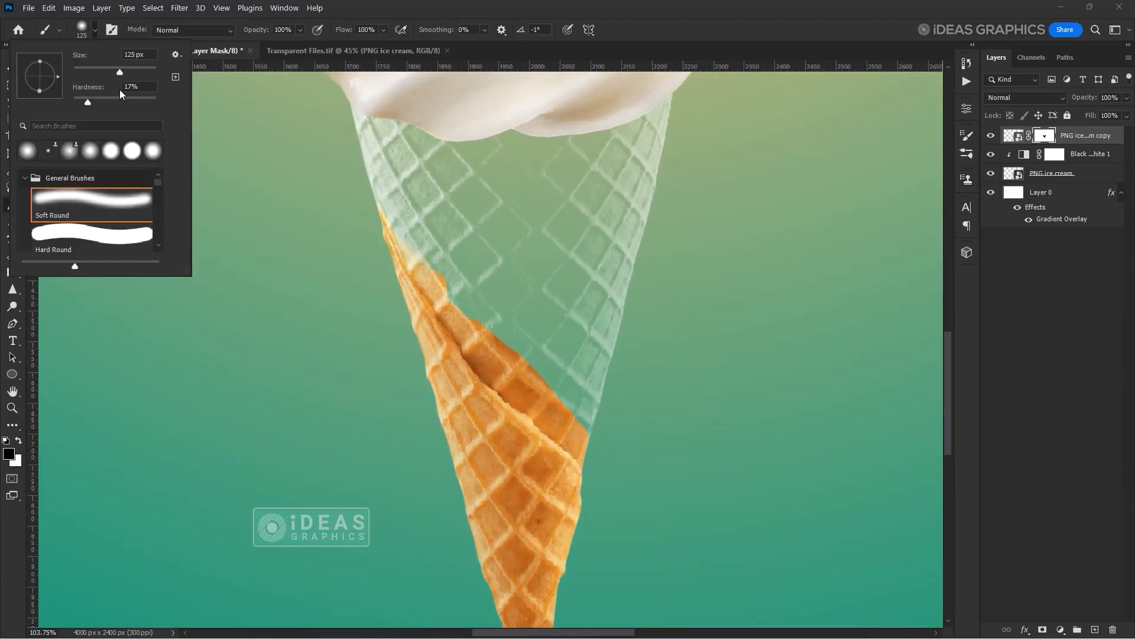
{"action": "left_click_drag", "start_coordinate": [94, 101], "coordinate": [98, 101]}
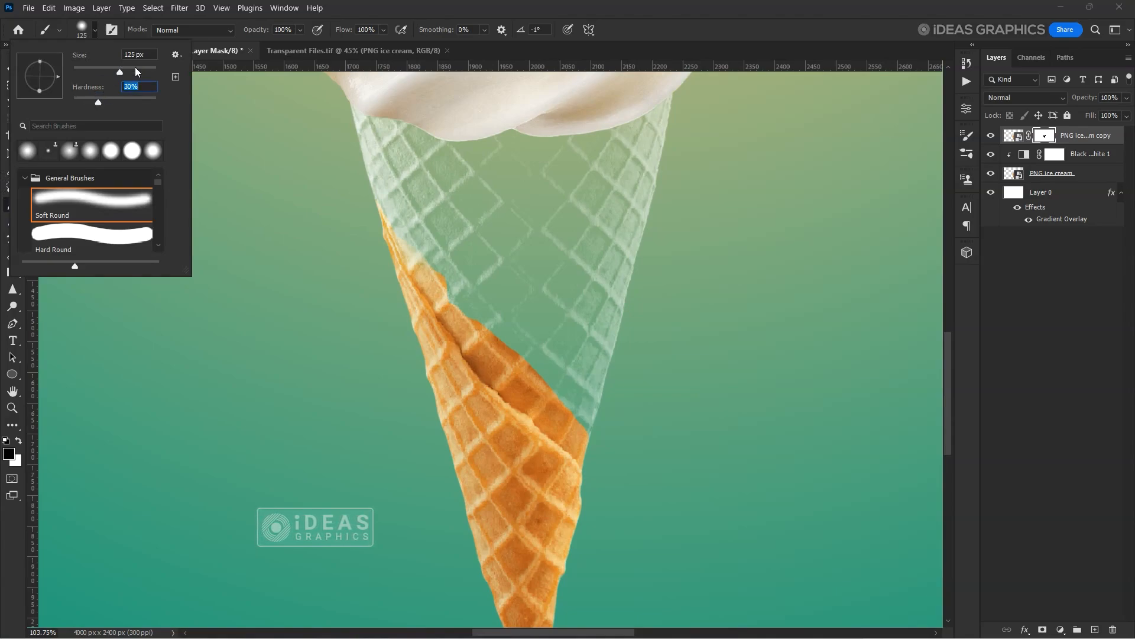
{"action": "mouse_move", "coordinate": [519, 348]}
{"action": "left_mouse_down"}
{"action": "mouse_move", "coordinate": [555, 360]}
{"action": "mouse_move", "coordinate": [602, 410]}
{"action": "left_mouse_up"}
{"action": "left_click", "coordinate": [83, 40]}
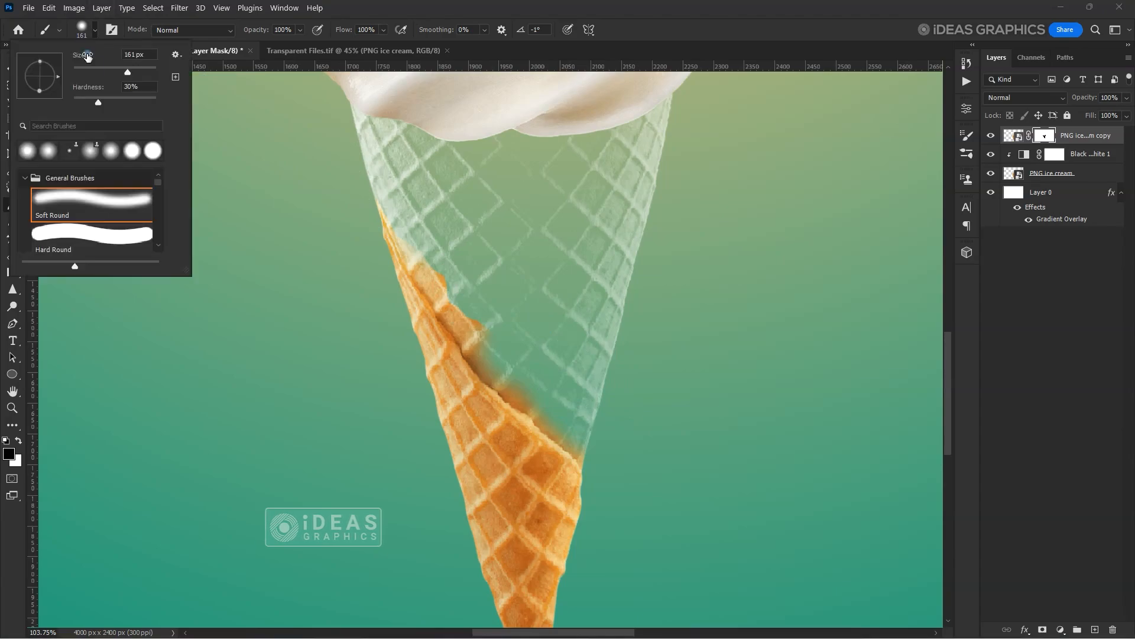
{"action": "left_click_drag", "start_coordinate": [508, 329], "coordinate": [623, 433]}
{"action": "mouse_move", "coordinate": [473, 281]}
{"action": "left_mouse_down"}
{"action": "mouse_move", "coordinate": [431, 241]}
{"action": "mouse_move", "coordinate": [446, 238]}
{"action": "mouse_move", "coordinate": [411, 197]}
{"action": "left_mouse_up"}
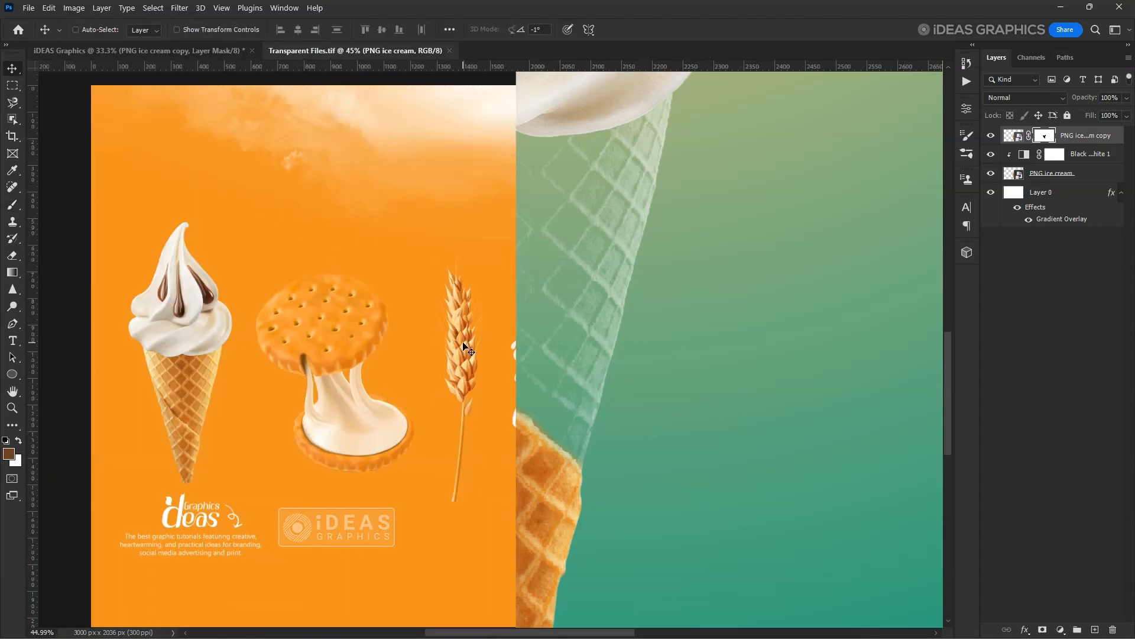
- Bring the PNG Wheat Branch into the design, place its layer beneath the ice cream, and scale it down inside the cone
{"action": "right_click", "coordinate": [476, 350]}
{"action": "left_click", "coordinate": [476, 351]}
{"action": "left_click_drag", "start_coordinate": [470, 355], "coordinate": [550, 355]}
{"action": "left_click_drag", "start_coordinate": [1031, 167], "coordinate": [1057, 200]}
{"action": "left_click_drag", "start_coordinate": [576, 338], "coordinate": [566, 386]}
{"action": "key", "text": "ctrl+t"}
{"action": "left_click_drag", "start_coordinate": [502, 471], "coordinate": [484, 471]}
{"action": "left_click_drag", "start_coordinate": [505, 343], "coordinate": [501, 356]}
{"action": "left_click_drag", "start_coordinate": [485, 404], "coordinate": [507, 412]}
{"action": "key", "text": "Return"}
- Duplicate the wheat branch twice and fan the copies out inside the transparent part of the cone
{"action": "key", "text": "ctrl+j"}
{"action": "key", "text": "ctrl+t"}
{"action": "left_click_drag", "start_coordinate": [563, 346], "coordinate": [573, 357]}
{"action": "key", "text": "Return"}
{"action": "left_click_drag", "start_coordinate": [507, 385], "coordinate": [546, 376]}
{"action": "key", "text": "ctrl+j"}
{"action": "key", "text": "ctrl+t"}
{"action": "left_click_drag", "start_coordinate": [495, 433], "coordinate": [487, 440]}
{"action": "key", "text": "Return"}
- Position and transform a third wheat copy inside the cone and send it beneath the other wheat branches
{"action": "left_click_drag", "start_coordinate": [494, 395], "coordinate": [526, 353]}
{"action": "key", "text": "ctrl+t"}
{"action": "key", "text": "Return"}
{"action": "key", "text": "ctrl+["}
{"action": "key", "text": "ctrl+["}
{"action": "key", "text": "ctrl+["}
{"action": "key", "text": "ctrl+t"}
{"action": "key", "text": "Return"}
- Add a layer mask to the PNG Wheat Branch layer and another to its first copy
{"action": "right_click", "coordinate": [489, 382]}
{"action": "left_click", "coordinate": [533, 410]}
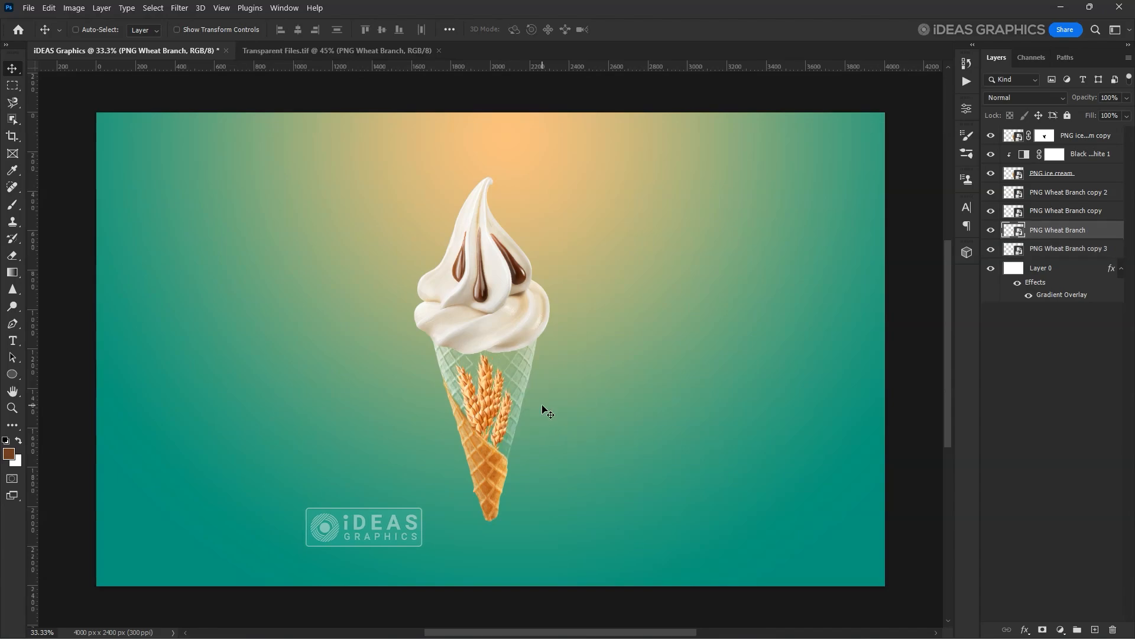
{"action": "right_click", "coordinate": [498, 384]}
{"action": "left_click", "coordinate": [532, 415]}
{"action": "right_click", "coordinate": [505, 416]}
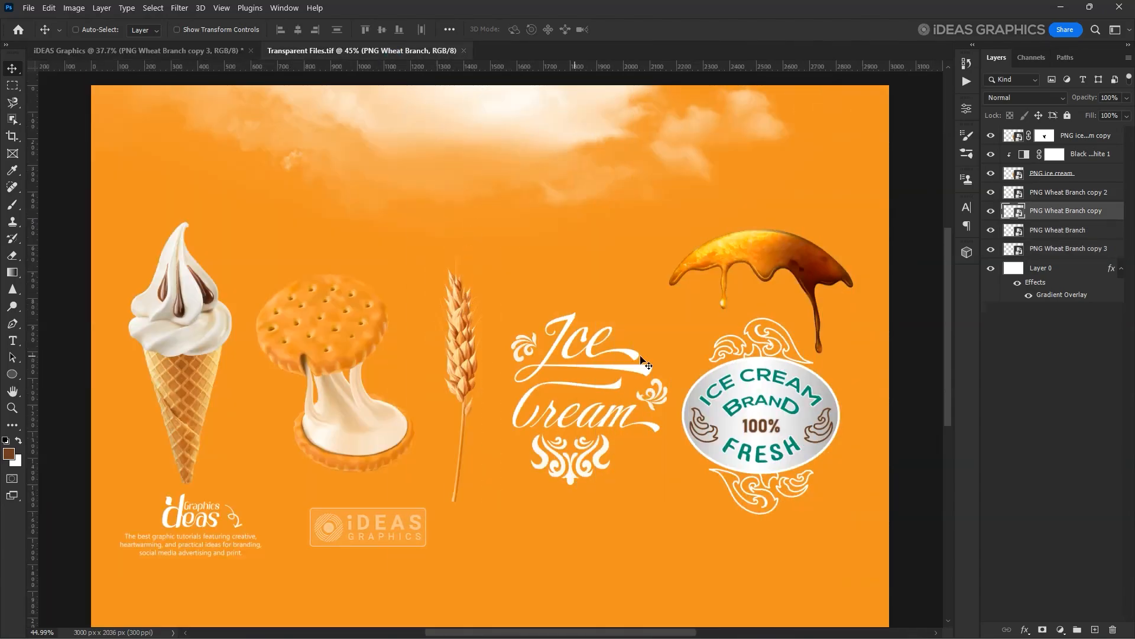
- Bring the Label Design layer from Transparent Files.tif into the iDEAS Graphics design and place it over the cone
{"action": "right_click", "coordinate": [775, 405]}
{"action": "left_click", "coordinate": [786, 418]}
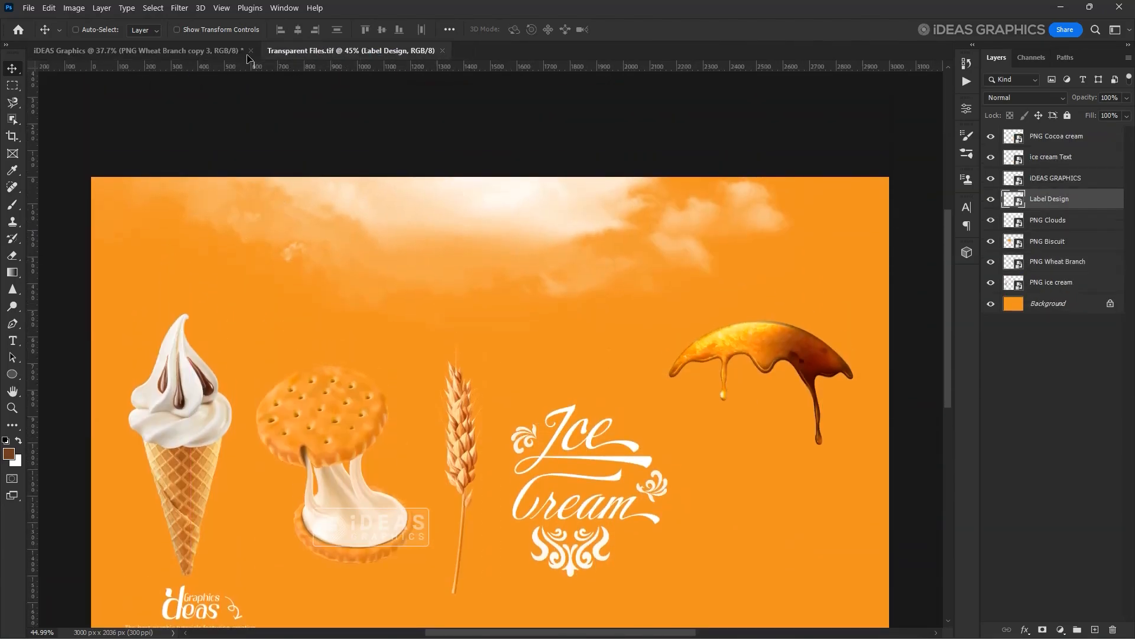
{"action": "left_click", "coordinate": [245, 52]}
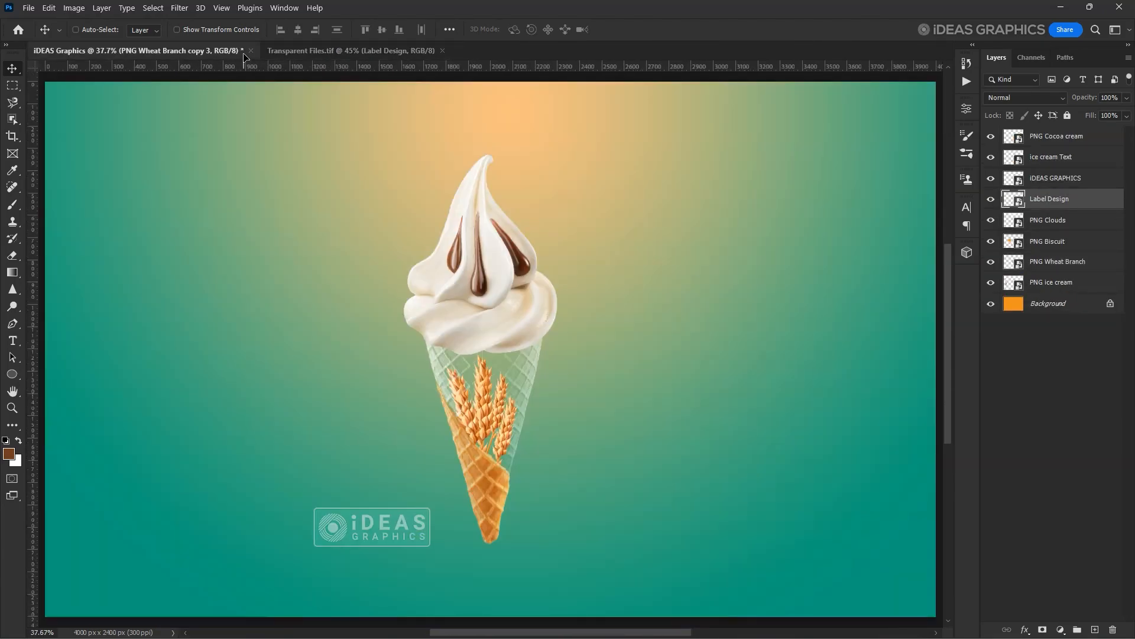
{"action": "left_click_drag", "start_coordinate": [599, 399], "coordinate": [491, 378]}
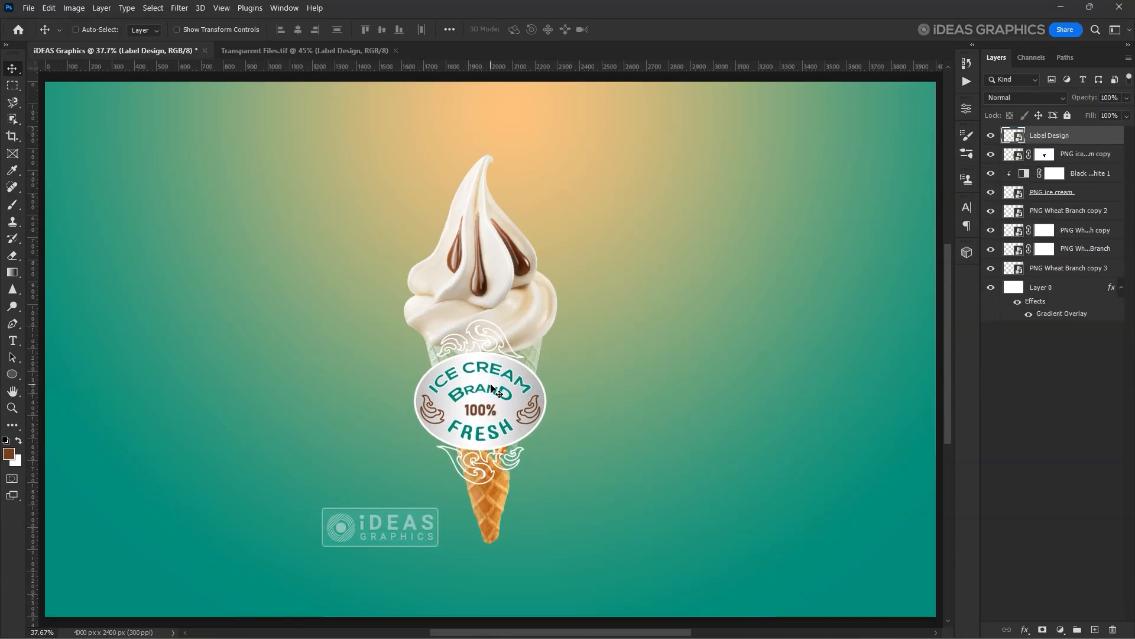
- Scale the label down to fit the cone's width and position it in front of the wheat
{"action": "key", "text": "ctrl+t"}
{"action": "left_click_drag", "start_coordinate": [546, 402], "coordinate": [485, 408]}
{"action": "key", "text": "Return"}
{"action": "key", "text": "shift+Up"}
{"action": "key", "text": "shift+Up"}
{"action": "key", "text": "shift+Up"}
{"action": "key", "text": "shift+Up"}
{"action": "key", "text": "shift+Up"}
{"action": "key", "text": "shift+Up"}
{"action": "key", "text": "shift+Up"}
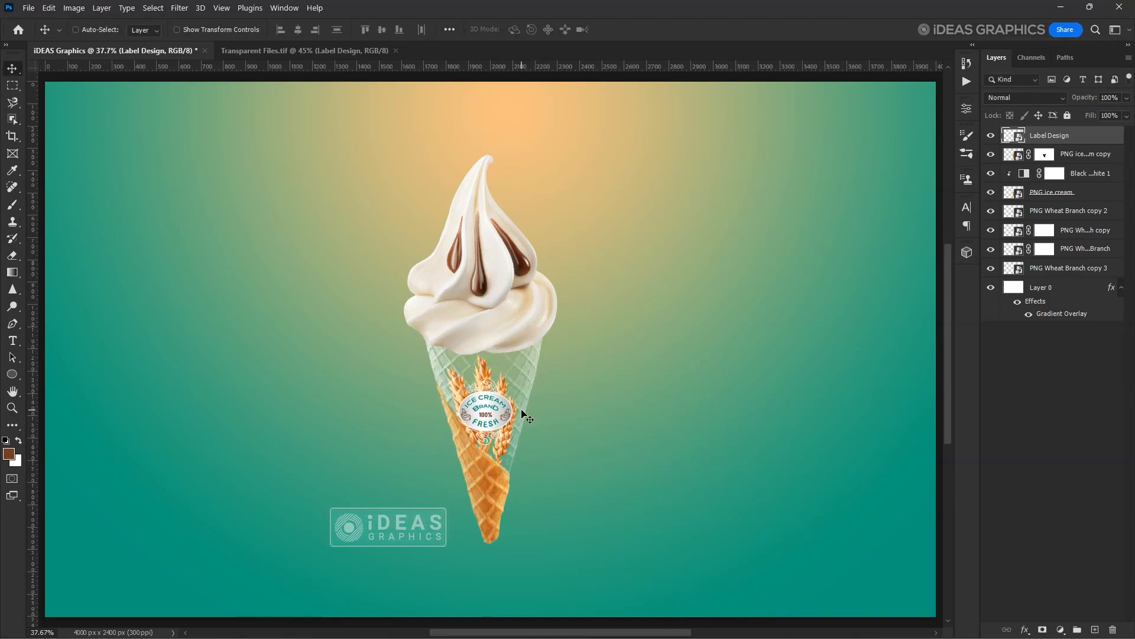
- Group all layers from PNG Wheat Branch copy 3 up to Label Design and name the group "ice cream"
{"action": "left_click", "coordinate": [1069, 269]}
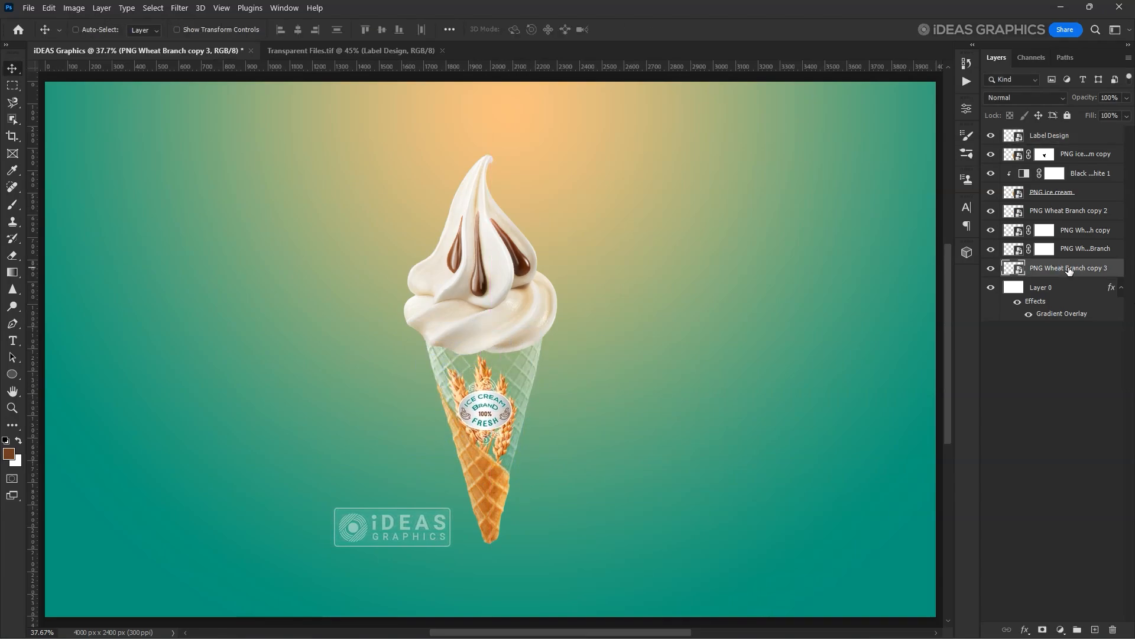
{"action": "left_click", "coordinate": [1082, 138], "text": "shift"}
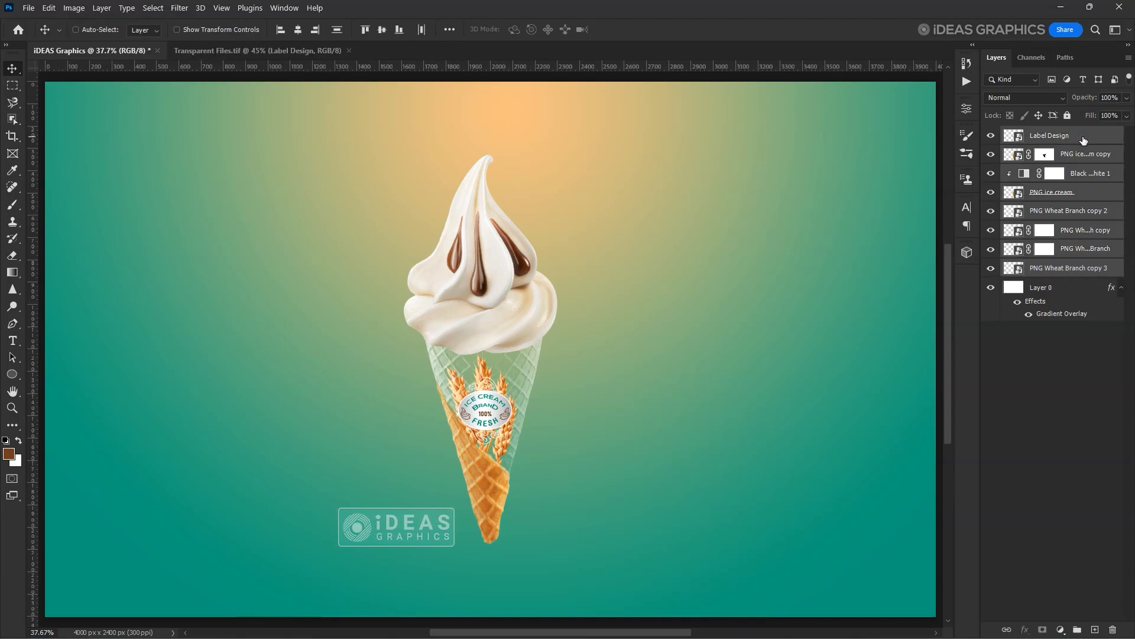
{"action": "key", "text": "ctrl+g"}
{"action": "type", "text": "ice cream"}
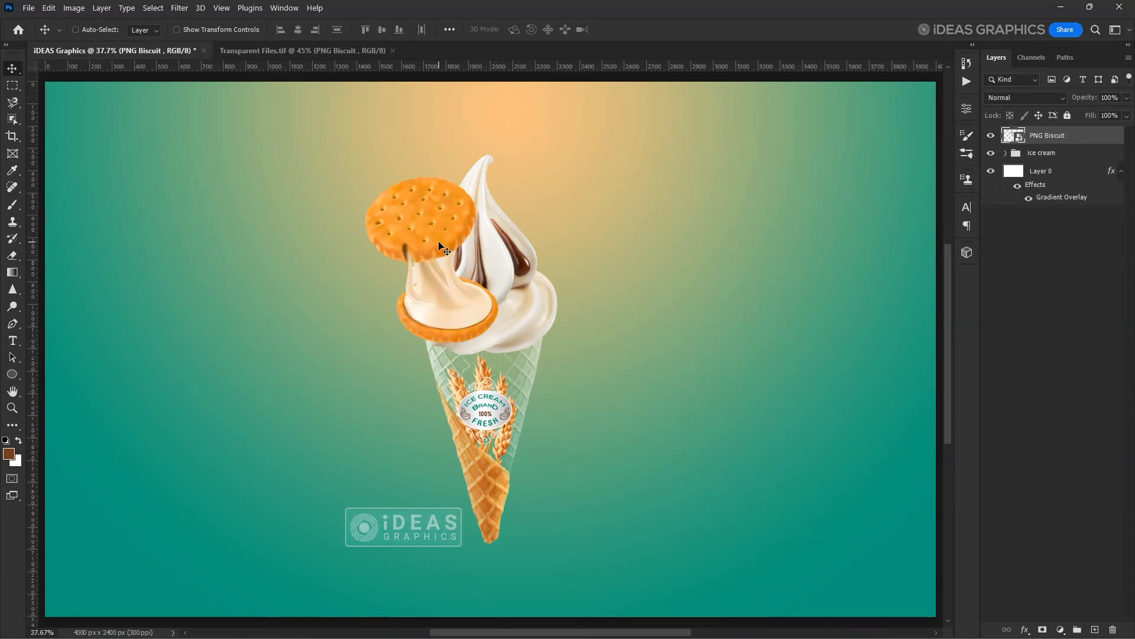
- Move the PNG Biscuit to the left side of the ice cream and rotate it to about -99.3 degrees
{"action": "left_click_drag", "start_coordinate": [441, 247], "coordinate": [424, 240]}
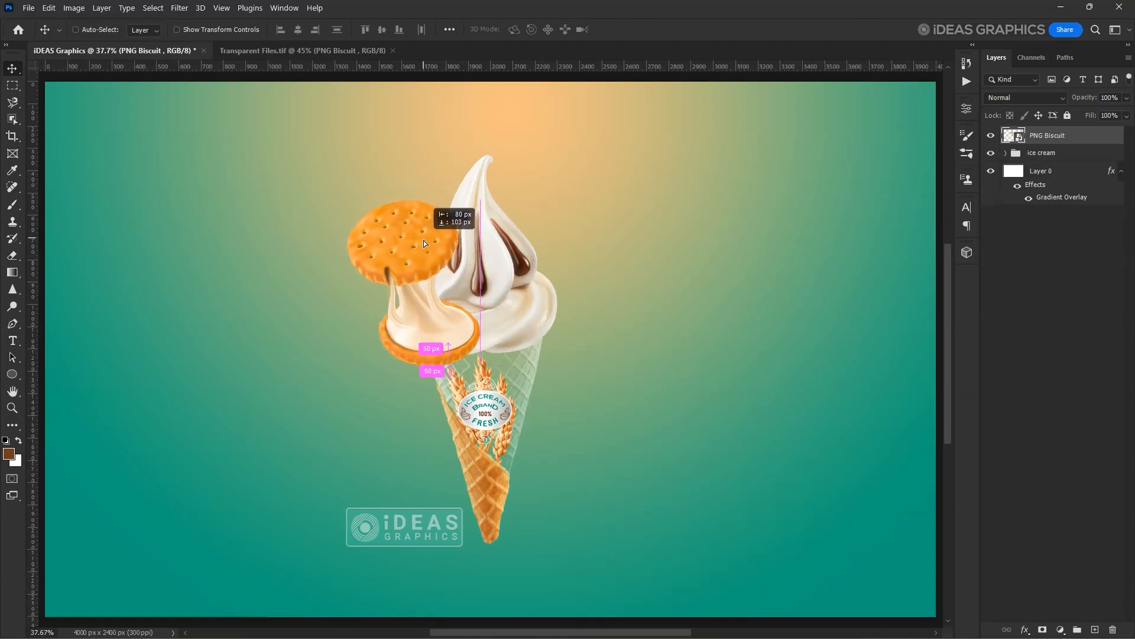
{"action": "key", "text": "ctrl+t"}
{"action": "left_click_drag", "start_coordinate": [603, 236], "coordinate": [382, 186]}
{"action": "left_click_drag", "start_coordinate": [436, 250], "coordinate": [419, 259]}
- Warp the biscuit to pull its outer cookie away from the cream, and adjust its placement against the ice cream
{"action": "right_click", "coordinate": [437, 272]}
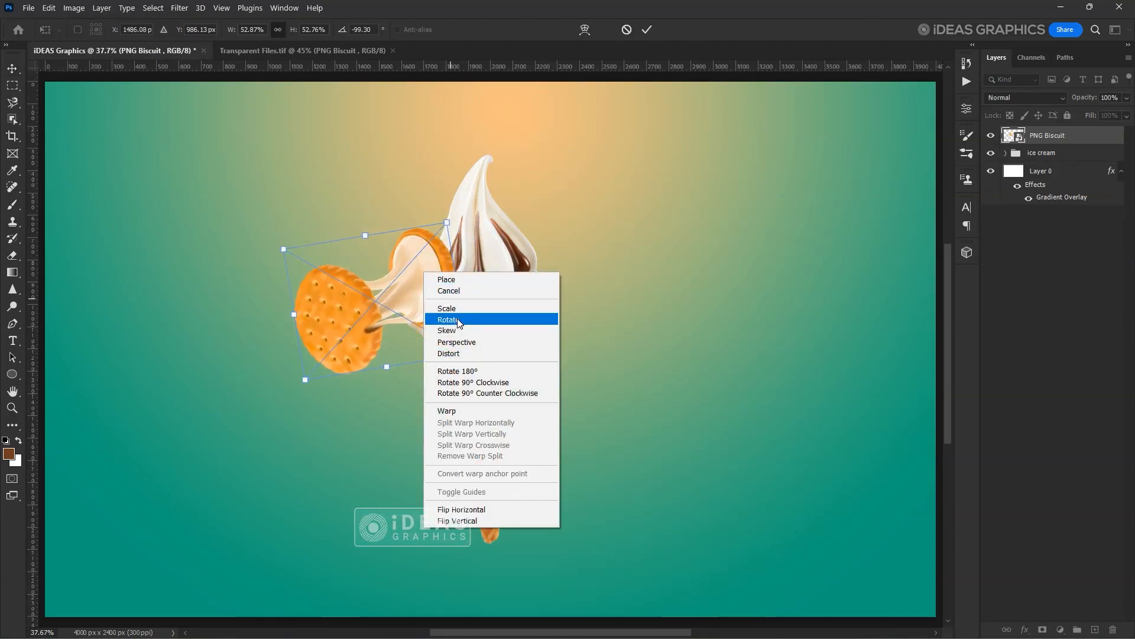
{"action": "left_click", "coordinate": [452, 413]}
{"action": "left_click_drag", "start_coordinate": [368, 283], "coordinate": [362, 282]}
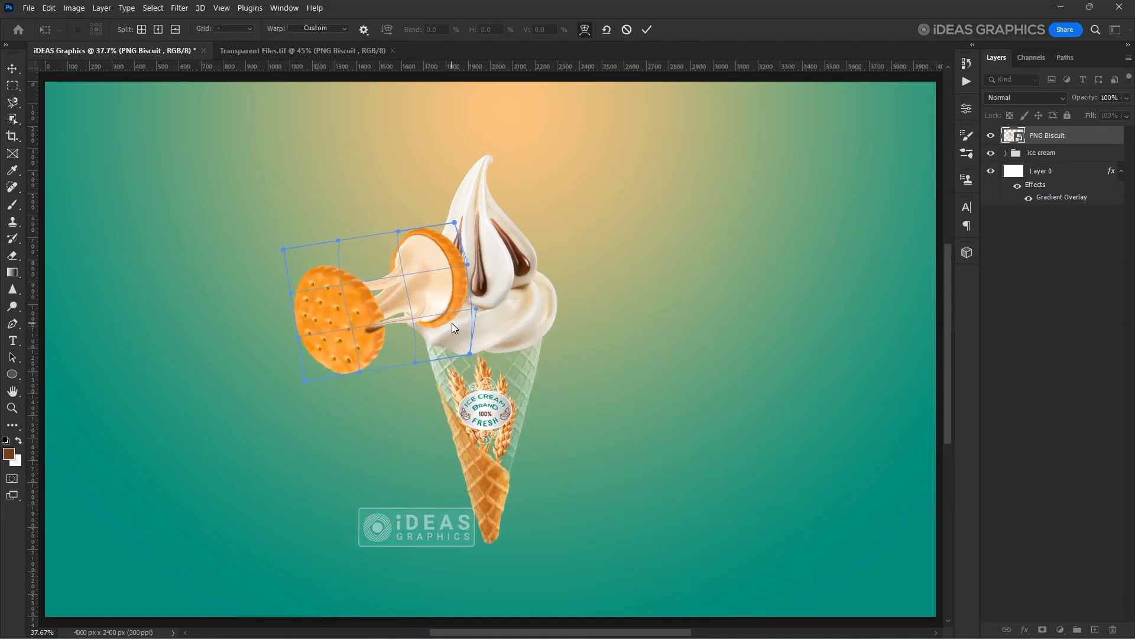
{"action": "left_click_drag", "start_coordinate": [451, 323], "coordinate": [458, 321]}
{"action": "left_click_drag", "start_coordinate": [349, 317], "coordinate": [305, 314]}
{"action": "key", "text": "Return"}
{"action": "key", "text": "ctrl+t"}
{"action": "key", "text": "Return"}
{"action": "left_click_drag", "start_coordinate": [439, 251], "coordinate": [447, 253]}
{"action": "scroll", "coordinate": [447, 253], "scroll_direction": "up", "scroll_amount": 3}
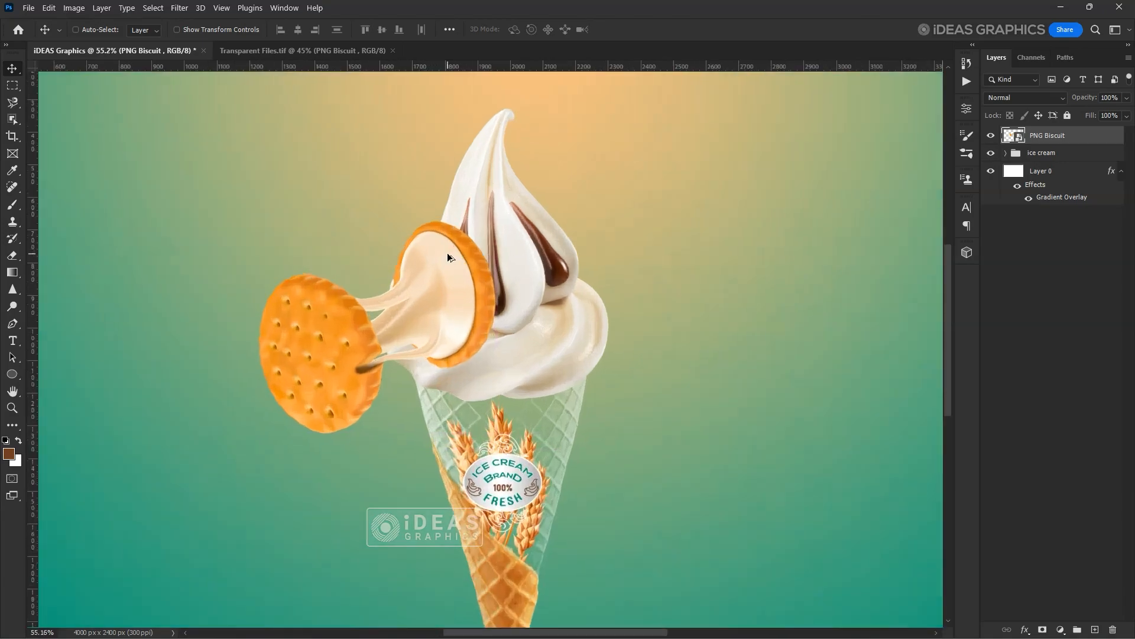
- Align the biscuit with the ice cream's left side at 68% layer opacity, and restore the opacity to 100%
{"action": "left_click", "coordinate": [1126, 98]}
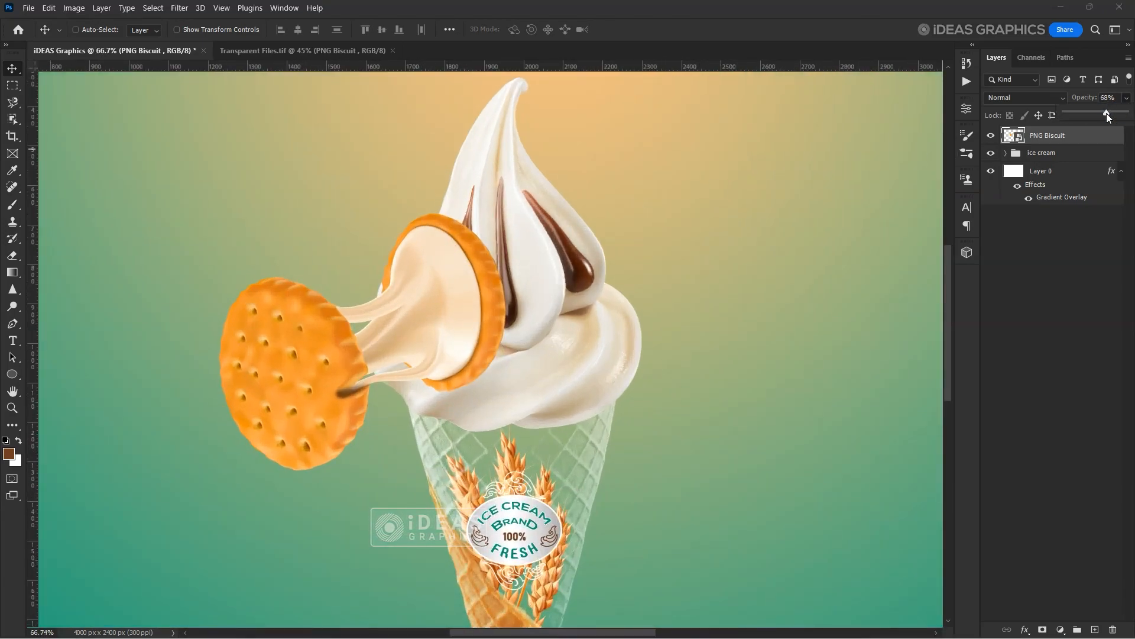
{"action": "left_click", "coordinate": [1105, 112]}
{"action": "left_click_drag", "start_coordinate": [463, 287], "coordinate": [432, 329]}
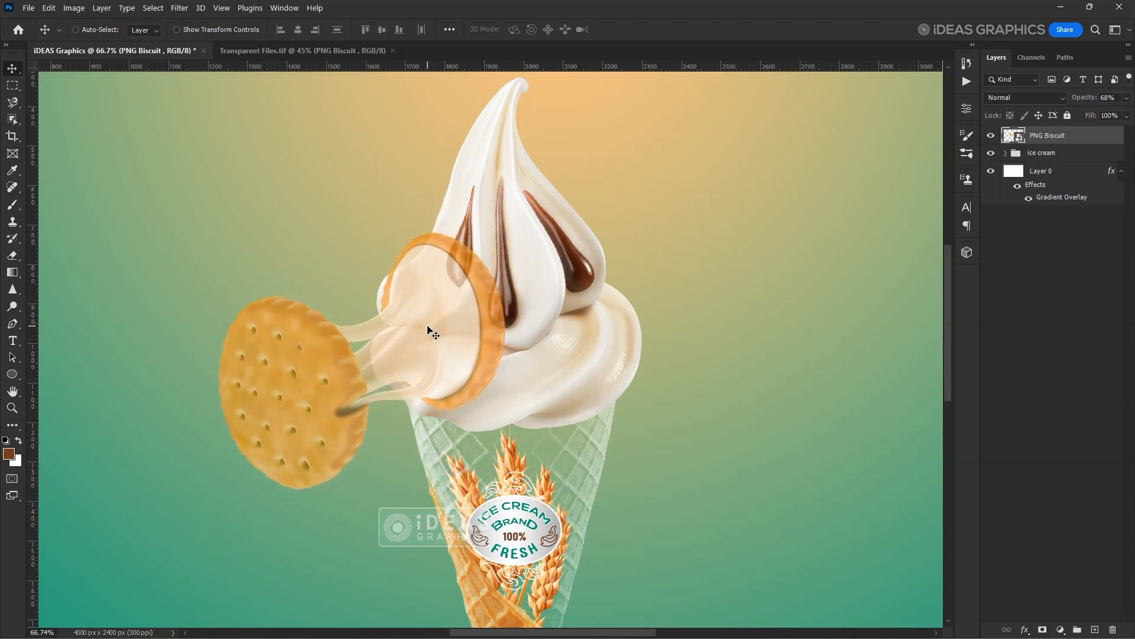
{"action": "left_click", "coordinate": [1126, 98]}
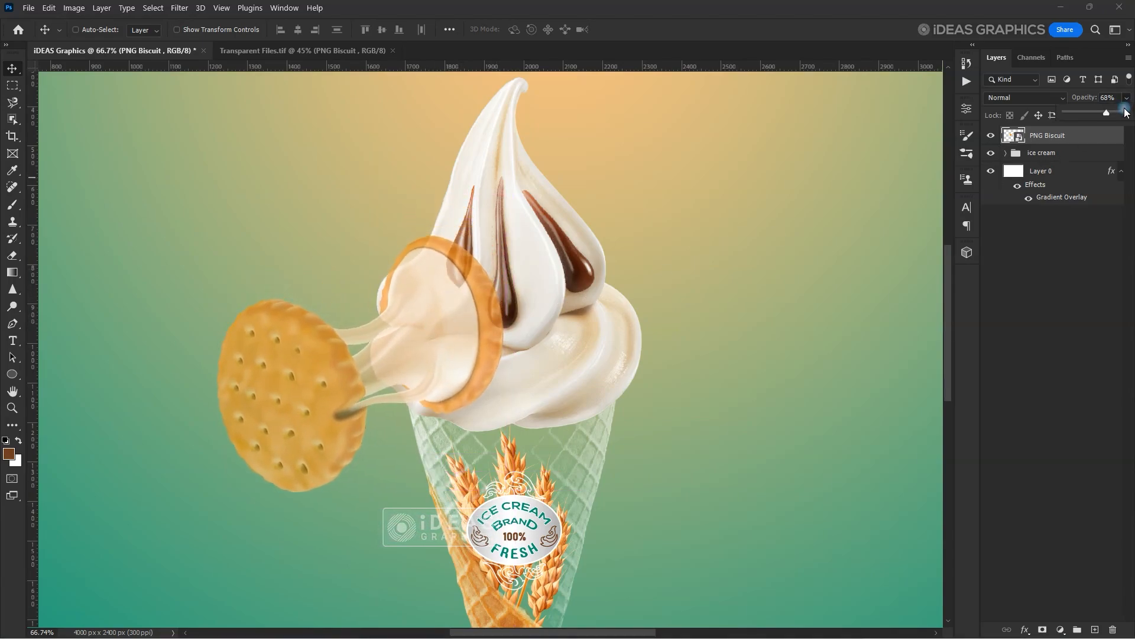
{"action": "left_click", "coordinate": [1126, 113]}
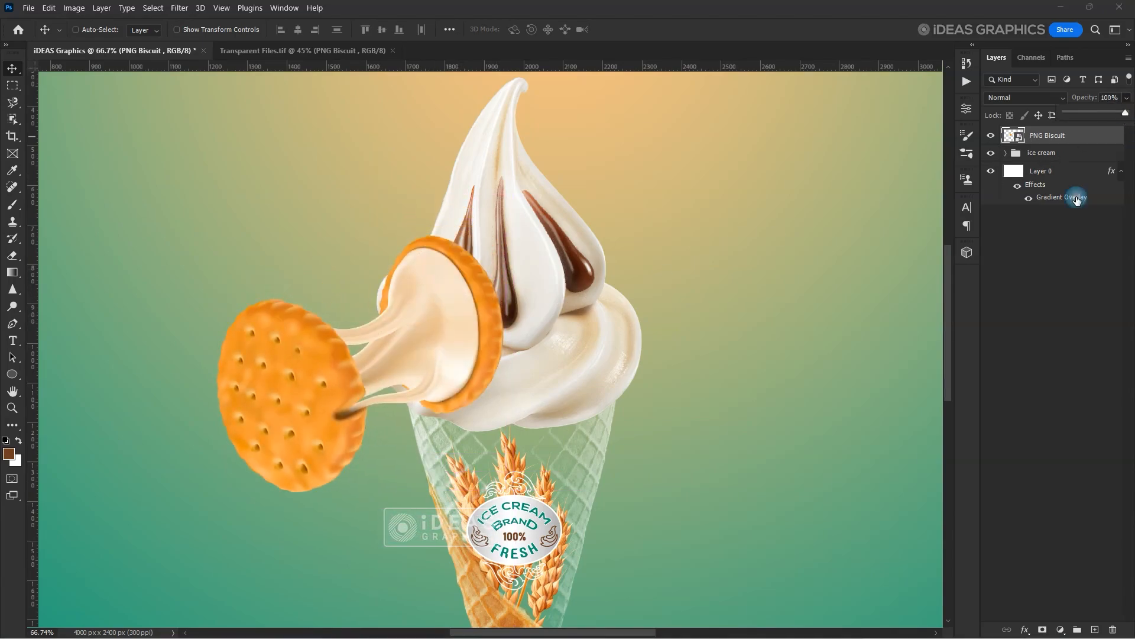
- Add a layer mask to the PNG Biscuit and paint out the inner cookie's right rim with a black Soft Round brush at 0% hardness
{"action": "left_click", "coordinate": [1043, 629]}
{"action": "left_click", "coordinate": [13, 206]}
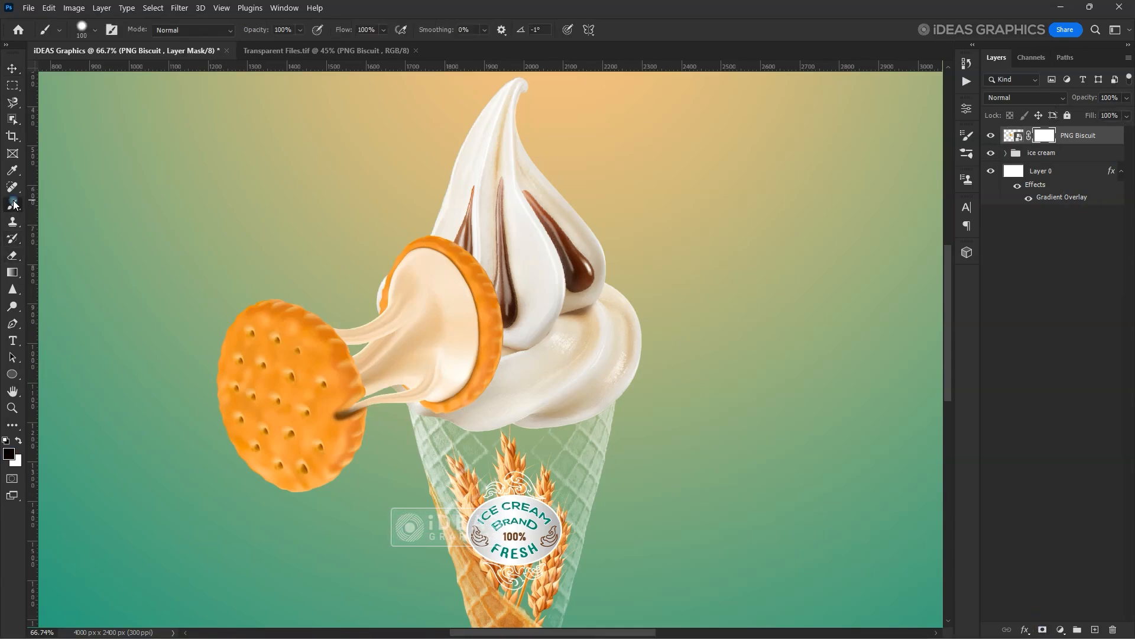
{"action": "left_click", "coordinate": [83, 28]}
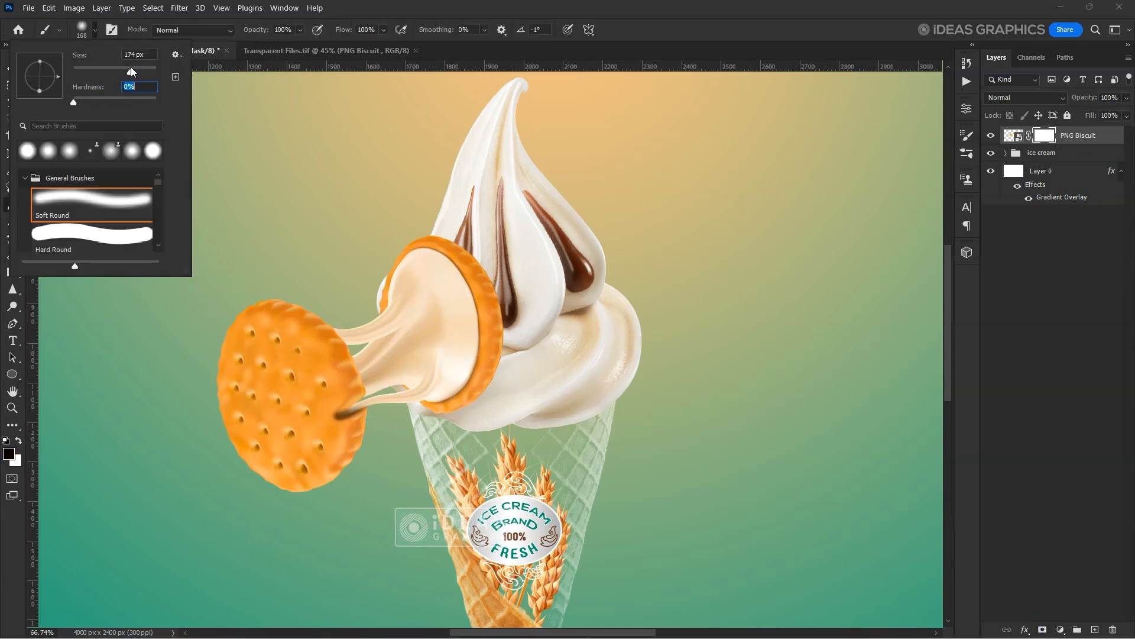
{"action": "left_click_drag", "start_coordinate": [502, 246], "coordinate": [499, 418]}
- Paint on the biscuit's mask at 56% brush opacity to blend its filling and upper rim into the ice cream
{"action": "left_click", "coordinate": [301, 30]}
{"action": "mouse_move", "coordinate": [437, 267]}
{"action": "left_mouse_down"}
{"action": "mouse_move", "coordinate": [454, 441]}
{"action": "mouse_move", "coordinate": [459, 238]}
{"action": "mouse_move", "coordinate": [488, 384]}
{"action": "left_mouse_up"}
{"action": "key", "text": "bracketright"}
{"action": "left_click_drag", "start_coordinate": [431, 223], "coordinate": [450, 231]}
- Select the leftover orange rim at the ice cream's left edge with the Magnetic Lasso, feather it, and fill it with black on the mask
{"action": "scroll", "coordinate": [385, 296], "scroll_direction": "up", "scroll_amount": 4}
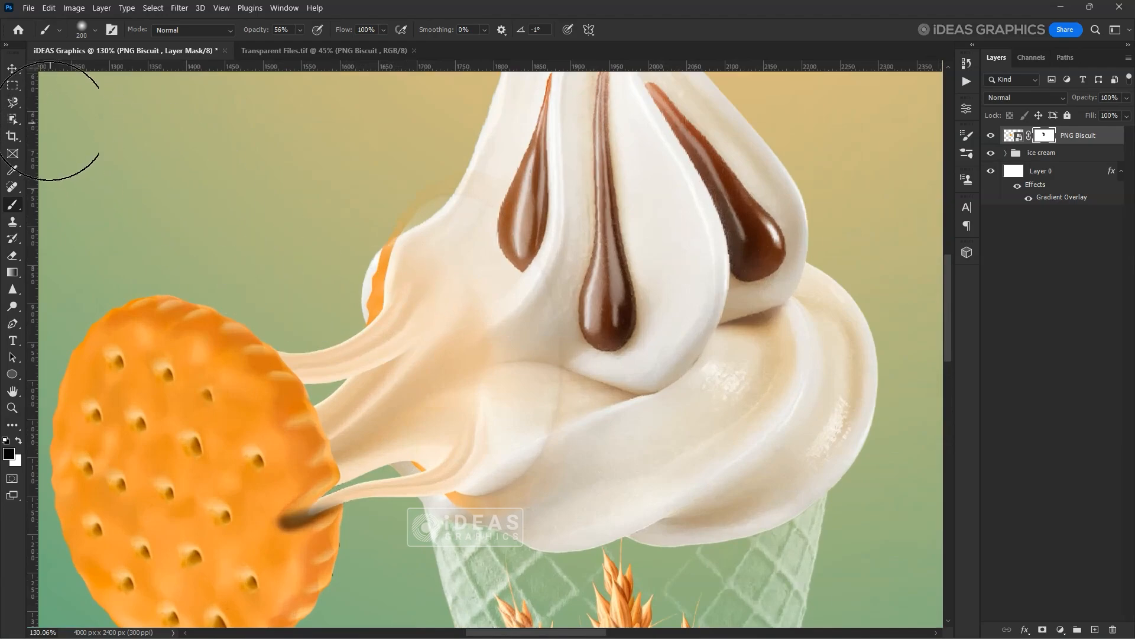
{"action": "left_click", "coordinate": [12, 104]}
{"action": "scroll", "coordinate": [374, 324], "scroll_direction": "up", "scroll_amount": 3}
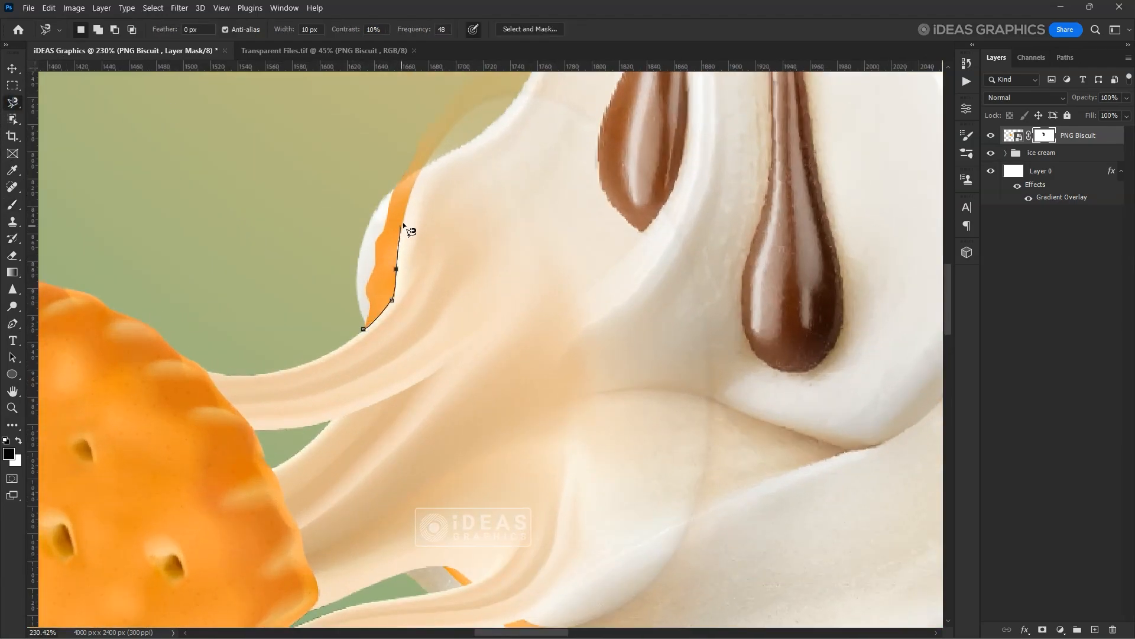
{"action": "double_click", "coordinate": [289, 345]}
{"action": "right_click", "coordinate": [360, 219]}
{"action": "left_click", "coordinate": [384, 249]}
{"action": "left_click", "coordinate": [619, 186]}
{"action": "key", "text": "alt+Delete"}
{"action": "key", "text": "ctrl+d"}
- Soften the transition between the biscuit filling and the ice cream with smaller black brush strokes, lowering the brush opacity to 28%
{"action": "key", "text": "b"}
{"action": "scroll", "coordinate": [497, 224], "scroll_direction": "up", "scroll_amount": 3}
{"action": "key", "text": "bracketleft"}
{"action": "key", "text": "bracketleft"}
{"action": "left_click_drag", "start_coordinate": [489, 165], "coordinate": [473, 183]}
{"action": "scroll", "coordinate": [474, 248], "scroll_direction": "down", "scroll_amount": 3}
{"action": "key", "text": "bracketleft"}
{"action": "key", "text": "bracketleft"}
{"action": "key", "text": "bracketleft"}
{"action": "left_click", "coordinate": [300, 30]}
{"action": "left_click_drag", "start_coordinate": [309, 45], "coordinate": [264, 45]}
{"action": "left_click_drag", "start_coordinate": [423, 294], "coordinate": [467, 325]}
{"action": "key", "text": "bracketleft"}
{"action": "key", "text": "bracketleft"}
{"action": "key", "text": "bracketleft"}
- Outline the orange remnants around the lowest cream strand with the Magnetic Lasso as one combined selection
{"action": "left_click", "coordinate": [12, 102]}
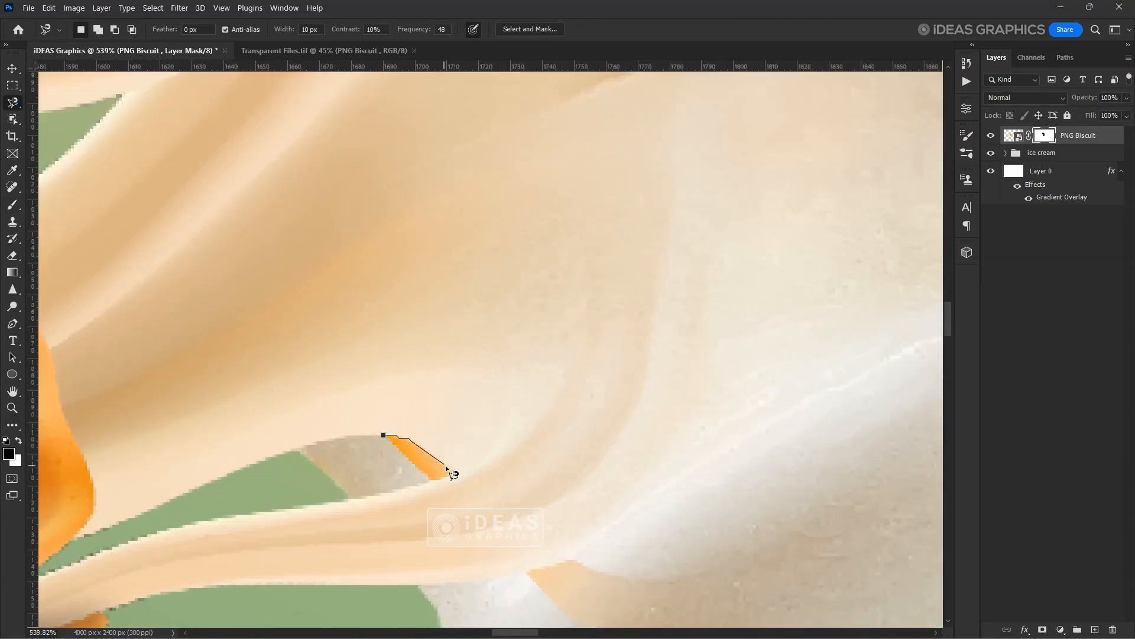
{"action": "double_click", "coordinate": [368, 447]}
{"action": "scroll", "coordinate": [367, 447], "scroll_direction": "down", "scroll_amount": 1}
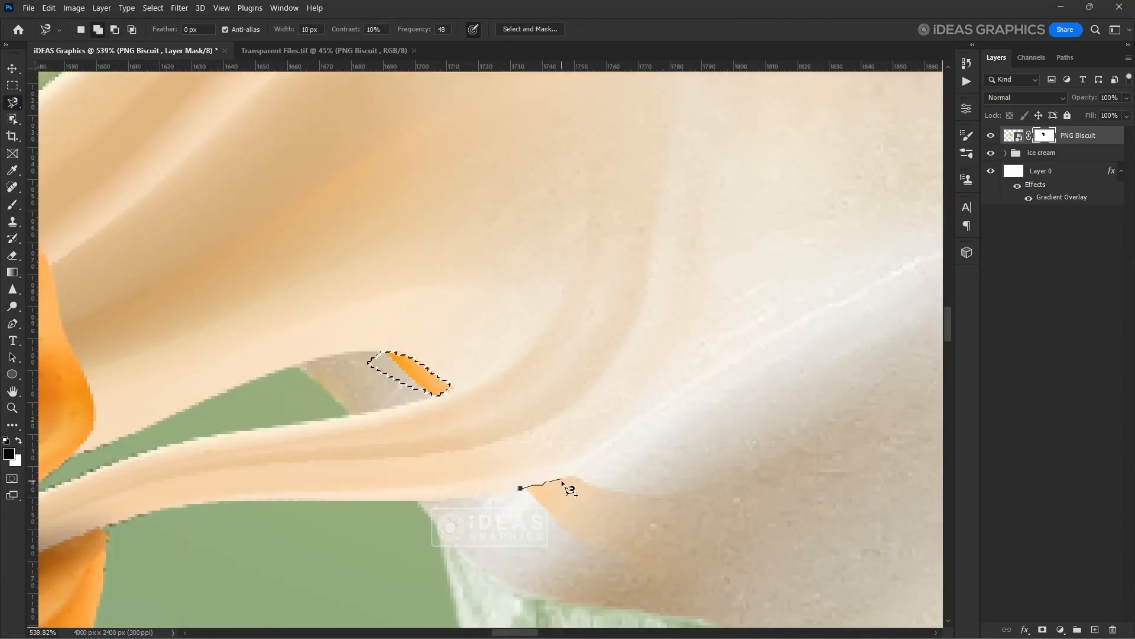
{"action": "double_click", "coordinate": [561, 509]}
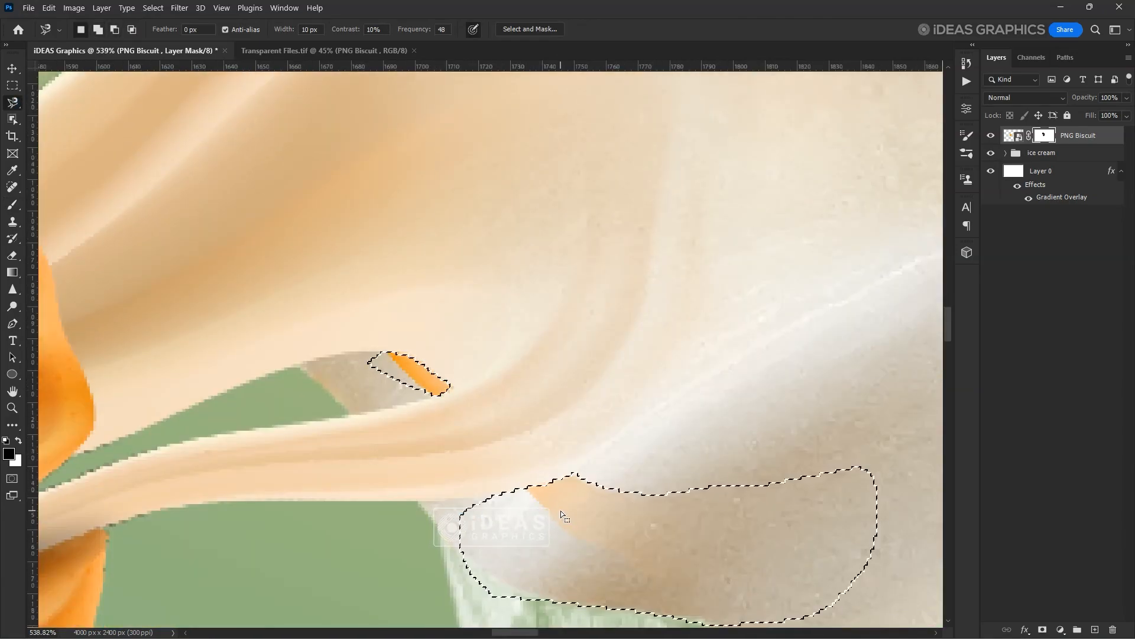
- Feather the combined selection by 0.5 pixels, fill it with black on the biscuit's mask while nudging it into place, and deselect
{"action": "right_click", "coordinate": [634, 513]}
{"action": "left_click", "coordinate": [695, 310]}
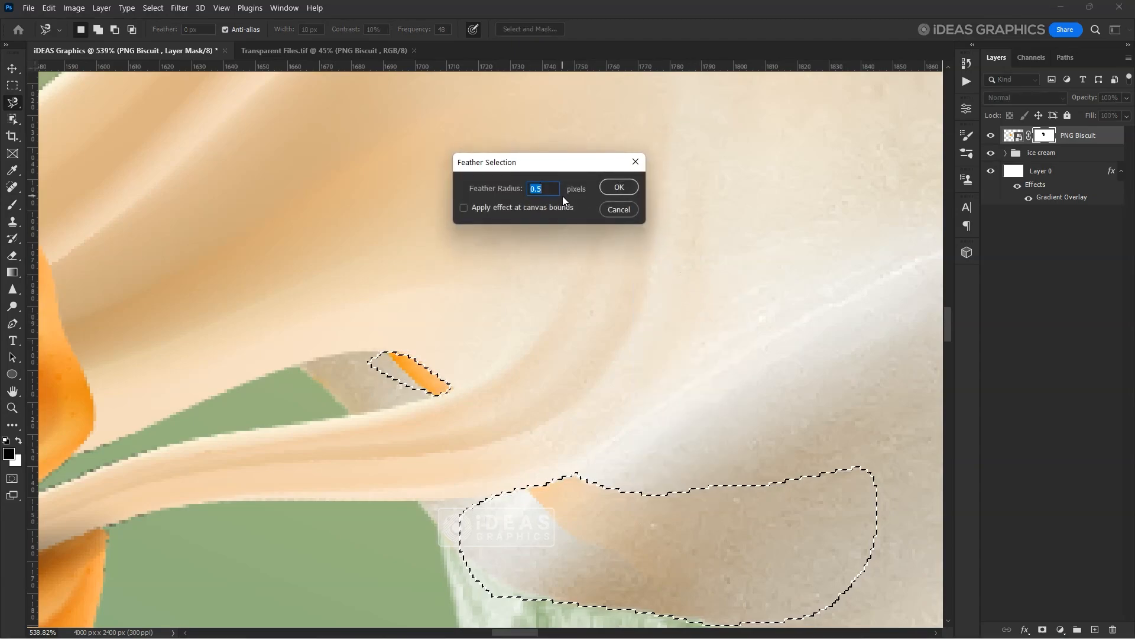
{"action": "left_click", "coordinate": [626, 188]}
{"action": "key", "text": "Up"}
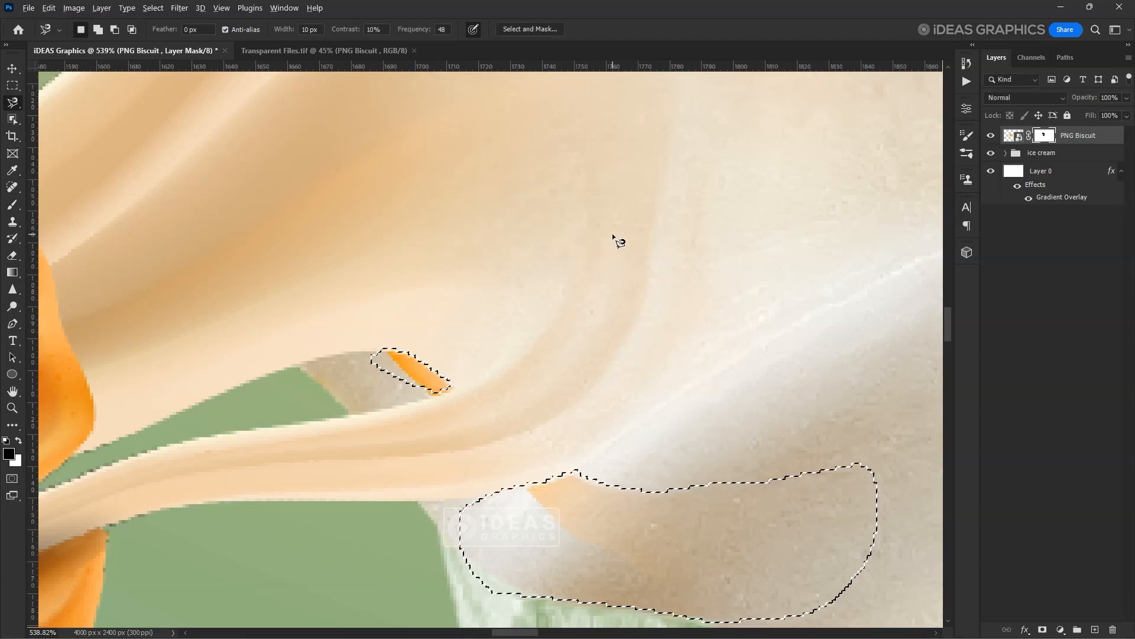
{"action": "key", "text": "alt+Delete"}
{"action": "key", "text": "Down"}
{"action": "key", "text": "Down"}
{"action": "key", "text": "Right"}
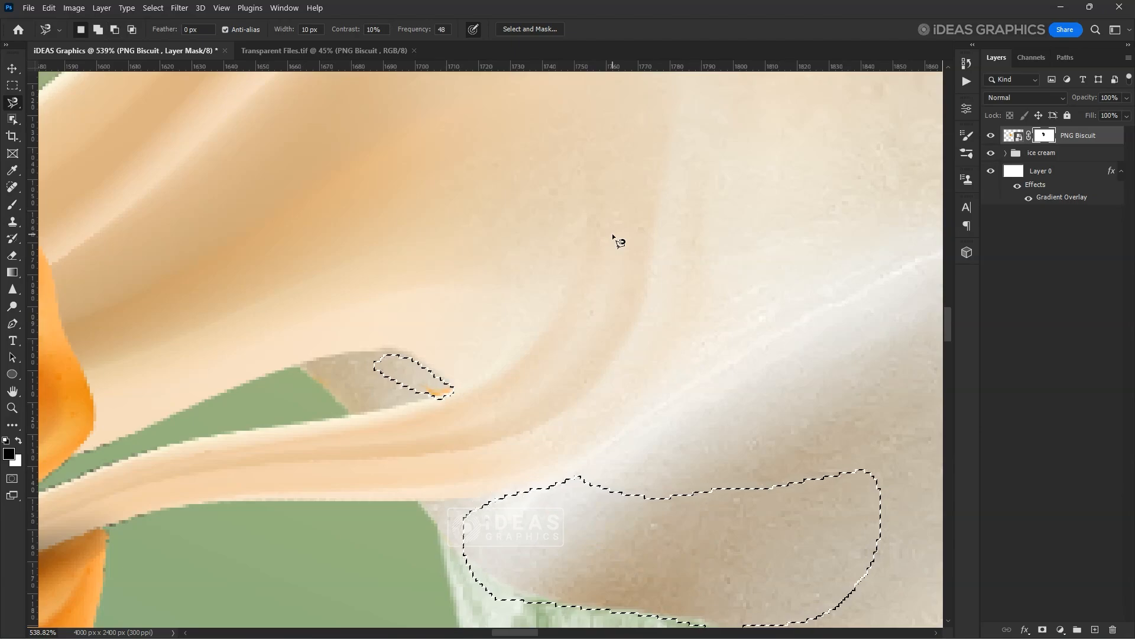
{"action": "key", "text": "ctrl+d"}
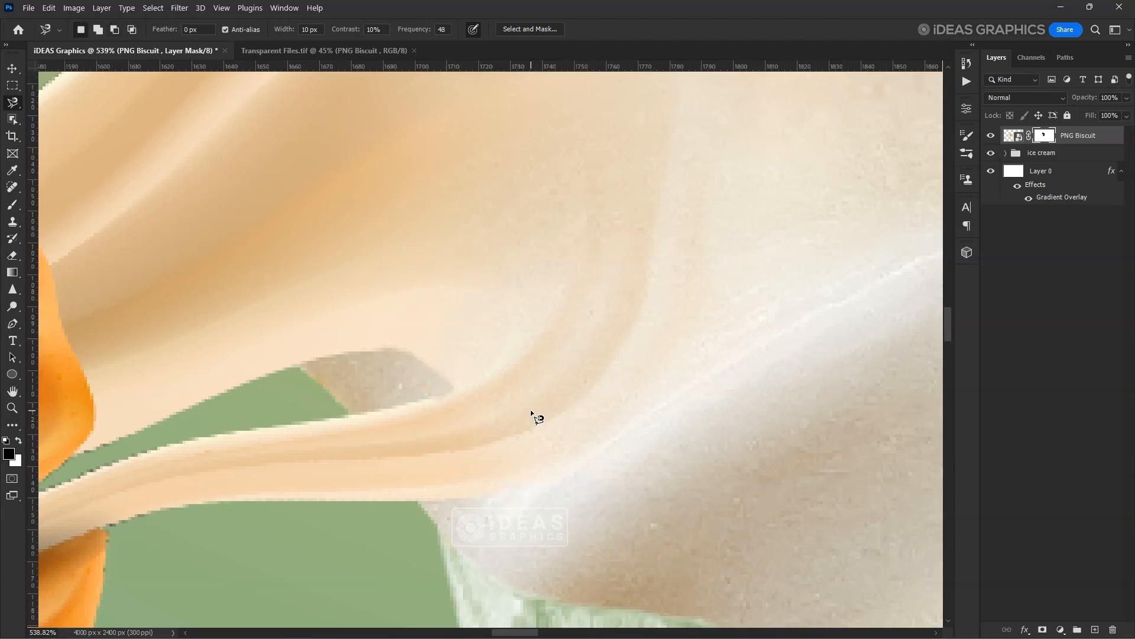
- Blend the biscuit's cream strands into the ice cream with the brush on the mask, painting the upper strand back with white
{"action": "scroll", "coordinate": [530, 409], "scroll_direction": "down", "scroll_amount": 2}
{"action": "scroll", "coordinate": [530, 409], "scroll_direction": "down", "scroll_amount": 2}
{"action": "key", "text": "b"}
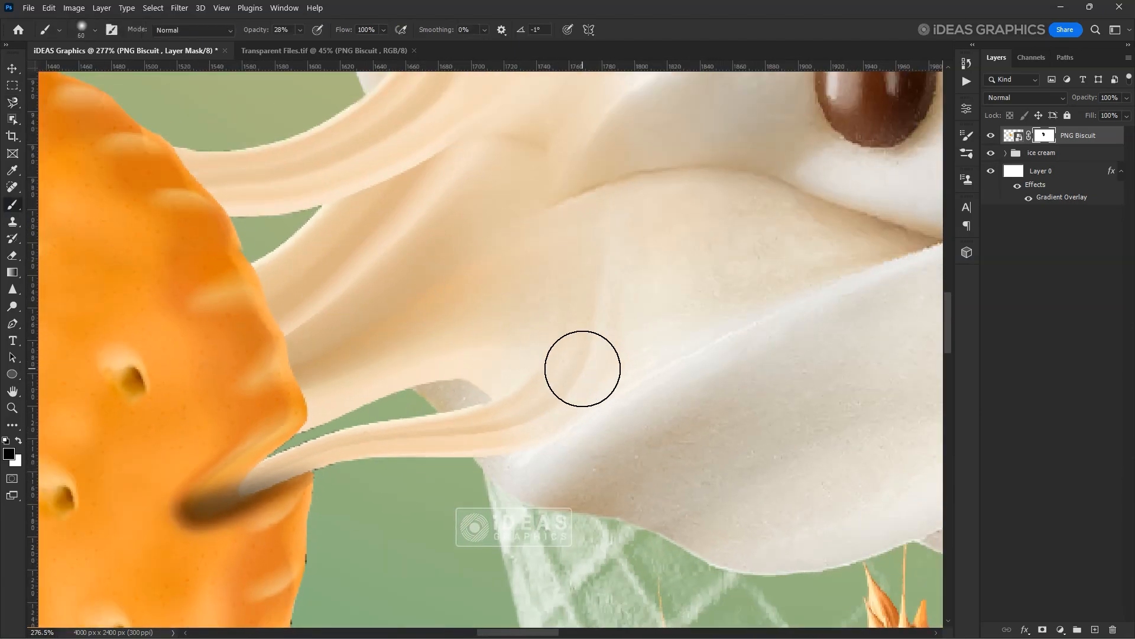
{"action": "scroll", "coordinate": [481, 397], "scroll_direction": "up", "scroll_amount": 1}
{"action": "scroll", "coordinate": [696, 172], "scroll_direction": "up", "scroll_amount": 3}
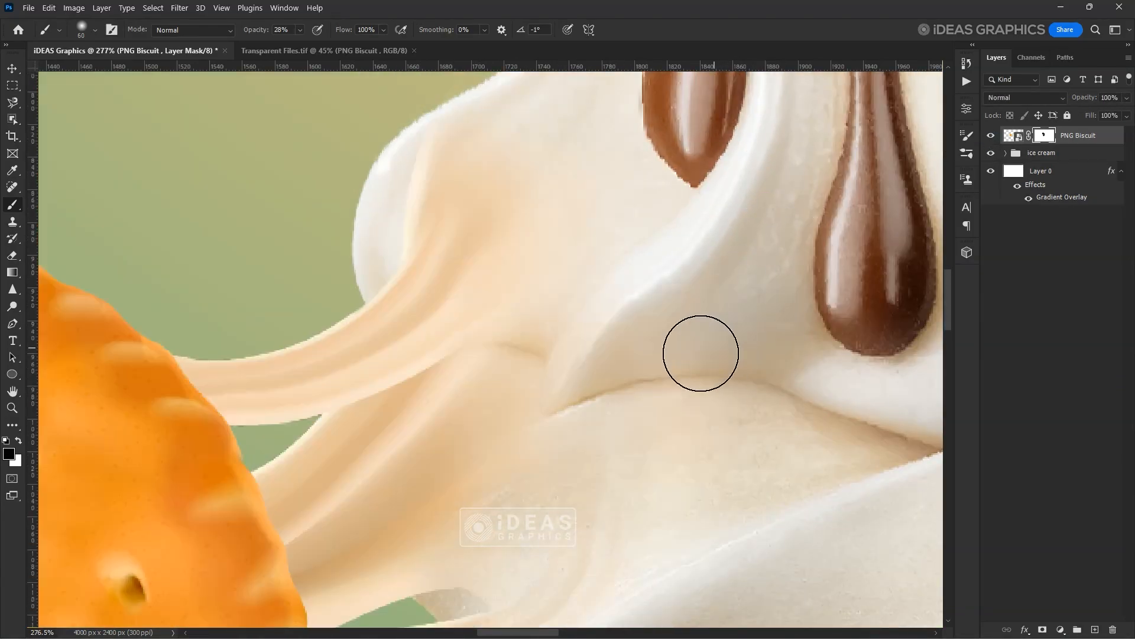
{"action": "scroll", "coordinate": [700, 353], "scroll_direction": "up", "scroll_amount": 1}
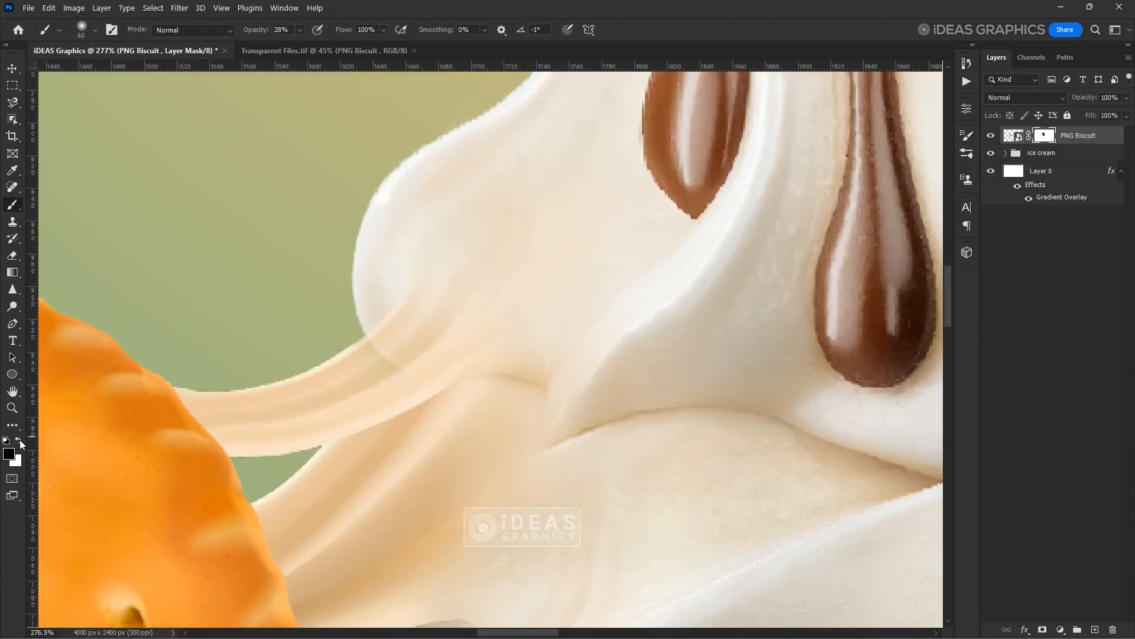
{"action": "left_click", "coordinate": [300, 31]}
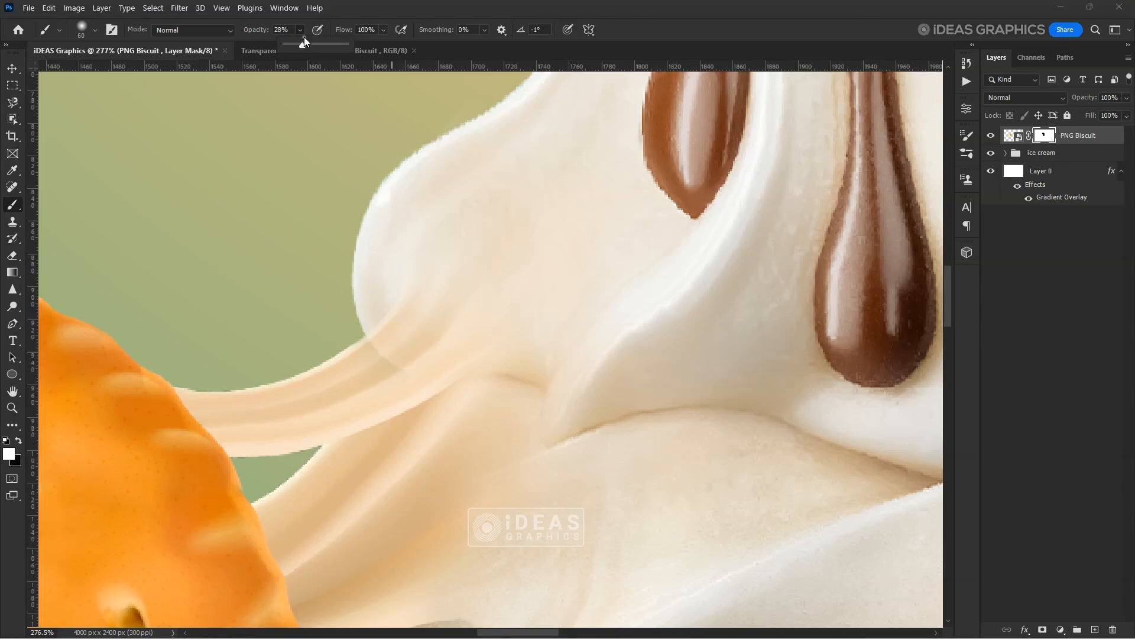
{"action": "left_click_drag", "start_coordinate": [355, 384], "coordinate": [387, 384]}
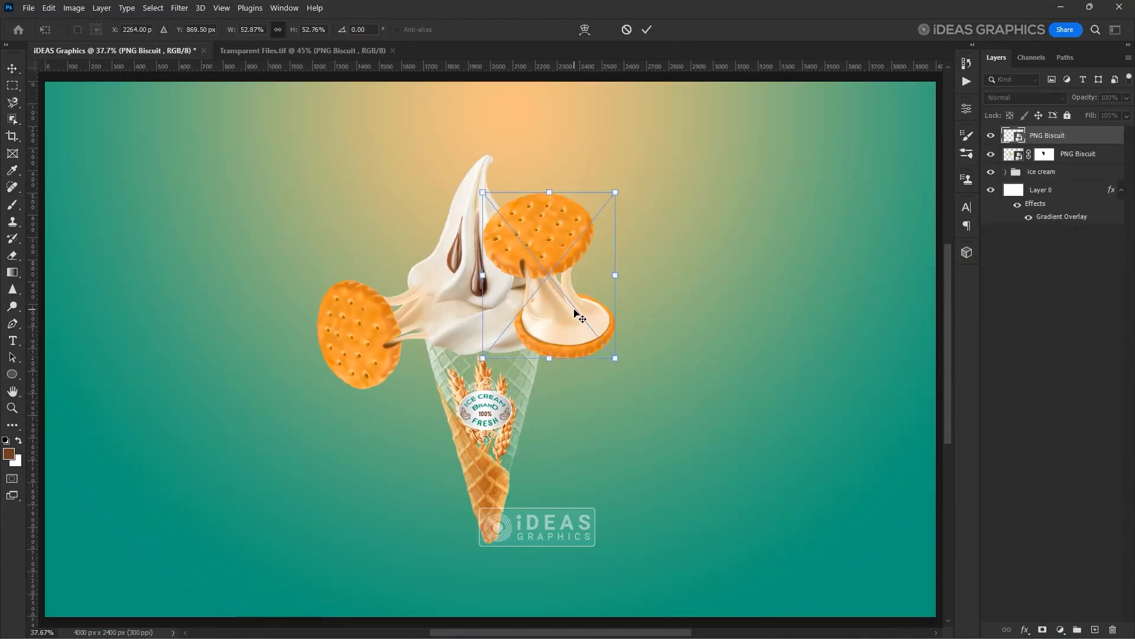
- Rotate the second PNG Biscuit, move its layer beneath the ice cream group, and position it behind the cream's right side
{"action": "left_click_drag", "start_coordinate": [568, 195], "coordinate": [591, 260]}
{"action": "key", "text": "Return"}
{"action": "left_click_drag", "start_coordinate": [1063, 138], "coordinate": [1067, 189]}
{"action": "left_click", "coordinate": [991, 172]}
{"action": "left_click", "coordinate": [991, 172]}
{"action": "left_click_drag", "start_coordinate": [583, 228], "coordinate": [574, 237]}
{"action": "left_click_drag", "start_coordinate": [699, 194], "coordinate": [701, 196]}
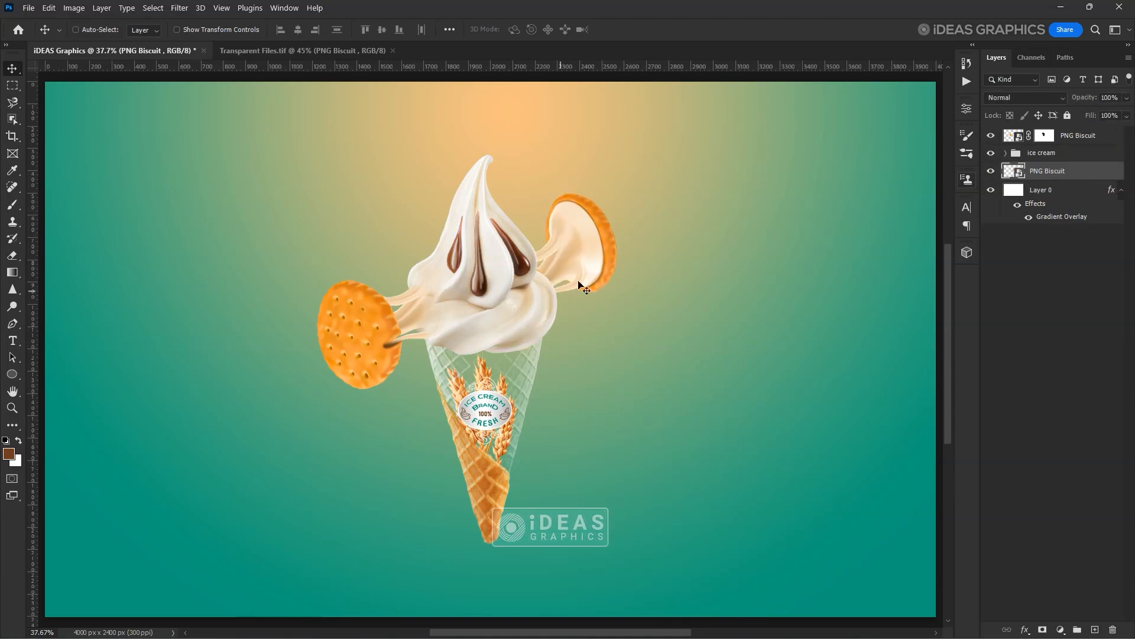
- Bring the PNG Cocoa cream into the design over the left biscuit and move its layer above all others
{"action": "left_click", "coordinate": [334, 51]}
{"action": "left_click_drag", "start_coordinate": [759, 254], "coordinate": [361, 283]}
{"action": "key", "text": "ctrl+shift+bracketright"}
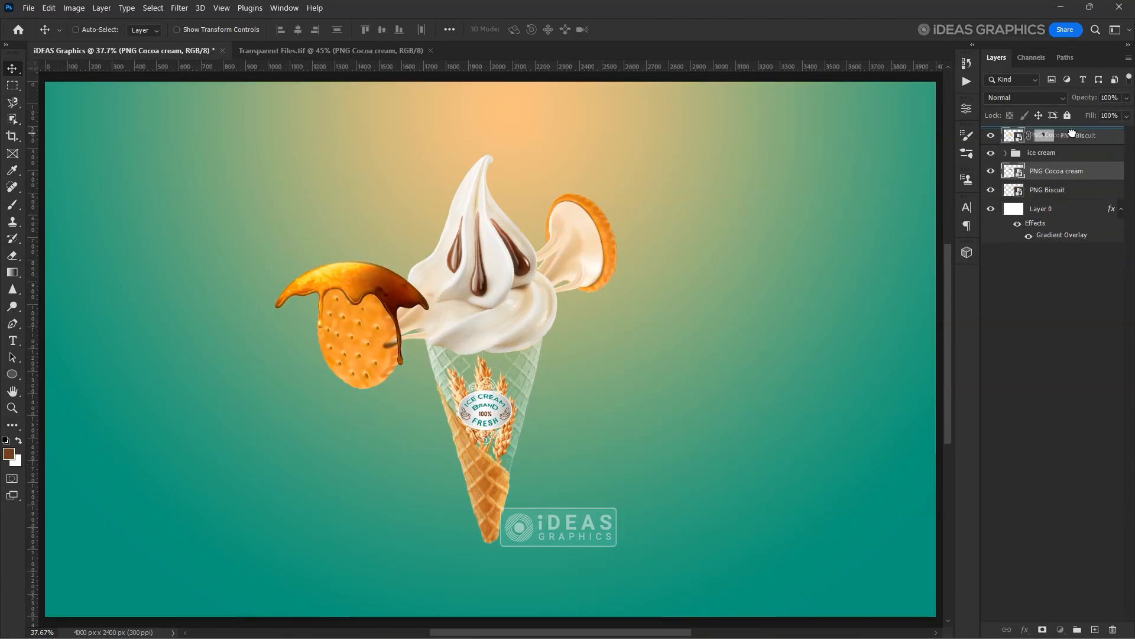
- Scale the PNG Cocoa cream to 7.74%, rotate it 4.47 degrees, and place it over the left biscuit's upper part
{"action": "key", "text": "ctrl+t"}
{"action": "left_click_drag", "start_coordinate": [435, 274], "coordinate": [395, 278]}
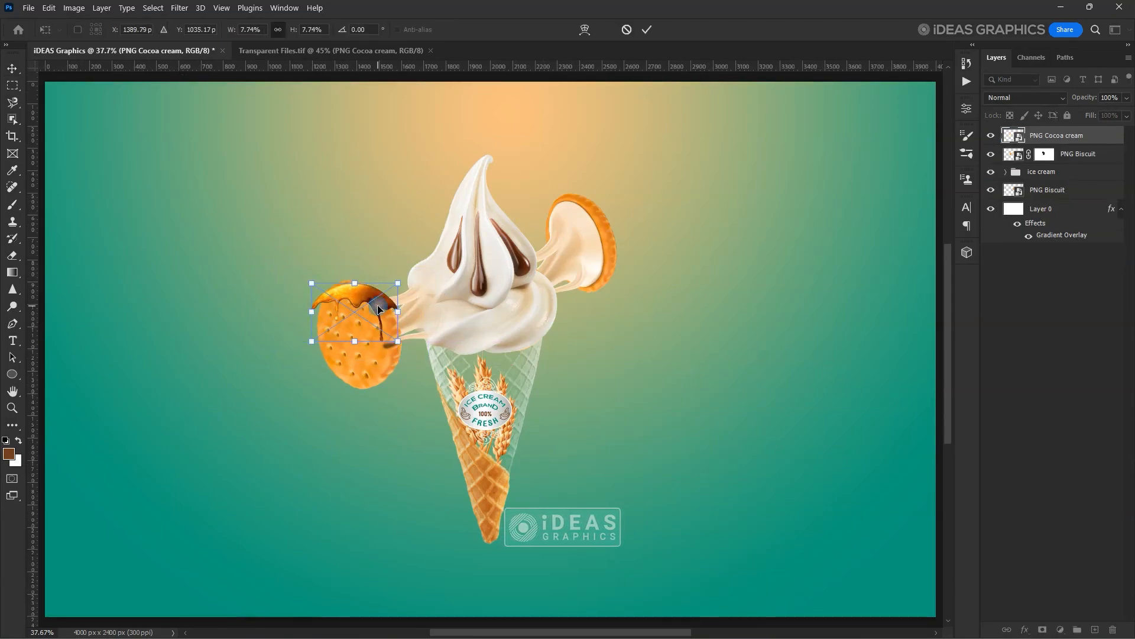
{"action": "scroll", "coordinate": [393, 228], "scroll_direction": "up", "scroll_amount": 6}
{"action": "left_click_drag", "start_coordinate": [420, 206], "coordinate": [431, 217]}
{"action": "left_click_drag", "start_coordinate": [353, 255], "coordinate": [353, 245]}
- Warp the cocoa cream so its edges follow the left biscuit's rounded outline
{"action": "right_click", "coordinate": [356, 258]}
{"action": "left_click", "coordinate": [385, 397]}
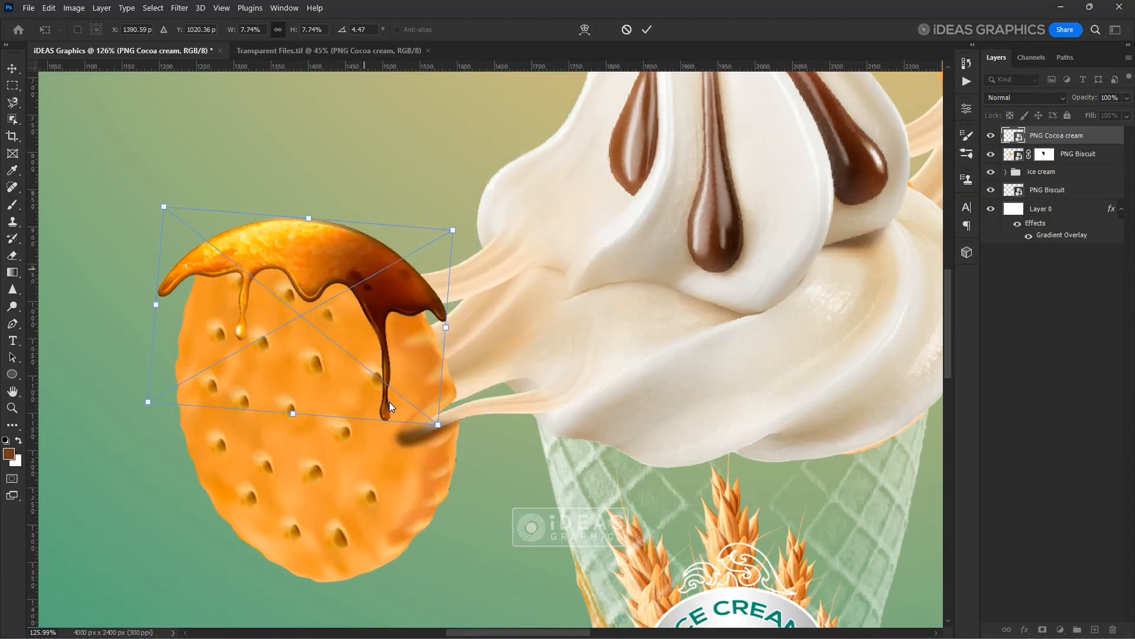
{"action": "left_click_drag", "start_coordinate": [157, 298], "coordinate": [182, 296]}
{"action": "left_click_drag", "start_coordinate": [346, 293], "coordinate": [335, 299]}
{"action": "left_click_drag", "start_coordinate": [320, 230], "coordinate": [321, 226]}
{"action": "left_click_drag", "start_coordinate": [438, 425], "coordinate": [435, 433]}
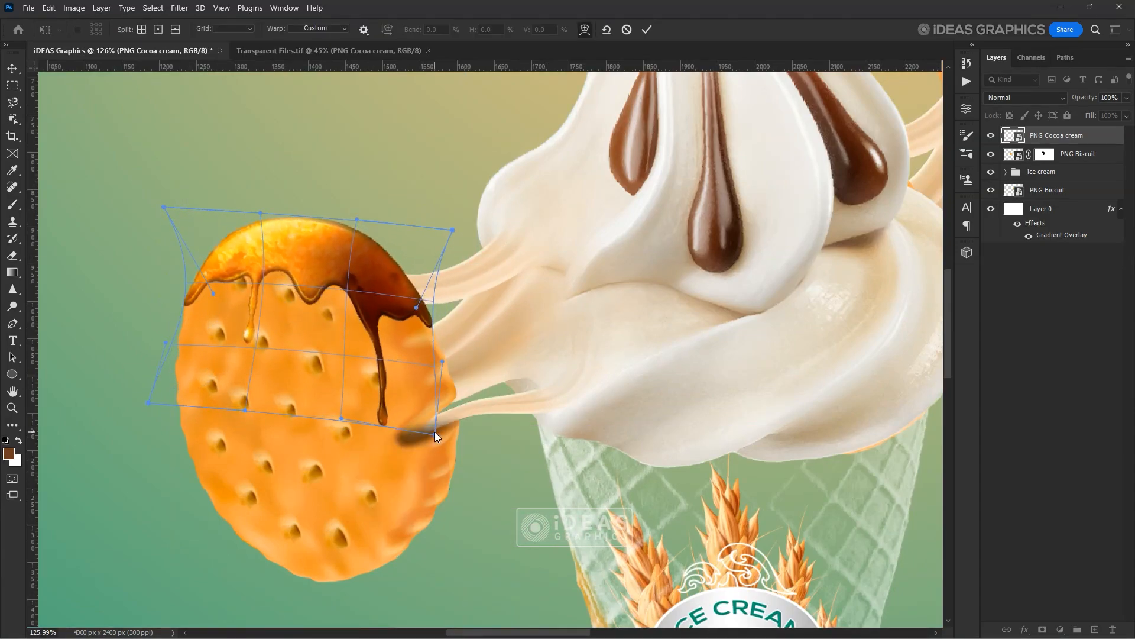
{"action": "key", "text": "Return"}
- Duplicate the cocoa cream onto the right biscuit and transform the copy to fit its upper edge
{"action": "scroll", "coordinate": [402, 301], "scroll_direction": "down", "scroll_amount": 5}
{"action": "left_click_drag", "start_coordinate": [368, 279], "coordinate": [685, 150]}
{"action": "scroll", "coordinate": [685, 150], "scroll_direction": "up", "scroll_amount": 3}
{"action": "key", "text": "ctrl+t"}
{"action": "left_click_drag", "start_coordinate": [731, 224], "coordinate": [687, 230]}
- Warp the cocoa cream copy to hug the curved upper rim of the right biscuit
{"action": "right_click", "coordinate": [705, 238]}
{"action": "left_click", "coordinate": [728, 375]}
{"action": "scroll", "coordinate": [711, 244], "scroll_direction": "up", "scroll_amount": 3}
{"action": "left_click_drag", "start_coordinate": [657, 158], "coordinate": [640, 165]}
{"action": "left_click_drag", "start_coordinate": [481, 318], "coordinate": [537, 308]}
{"action": "left_click_drag", "start_coordinate": [537, 223], "coordinate": [532, 219]}
{"action": "left_click_drag", "start_coordinate": [690, 348], "coordinate": [702, 346]}
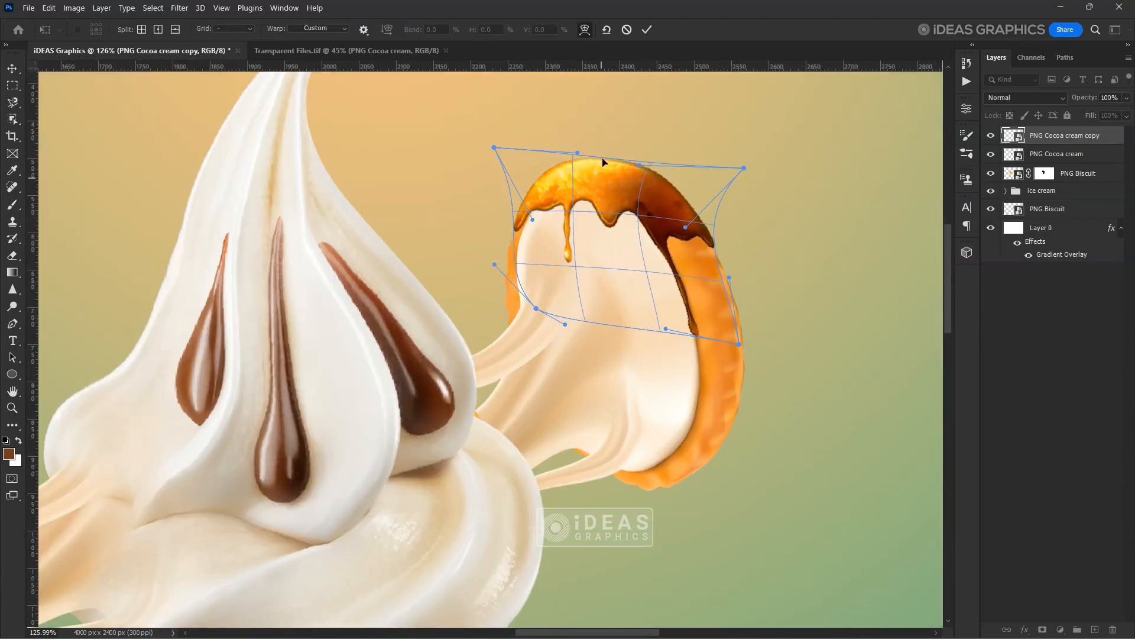
{"action": "left_click", "coordinate": [648, 31]}
{"action": "key", "text": "ctrl+0"}
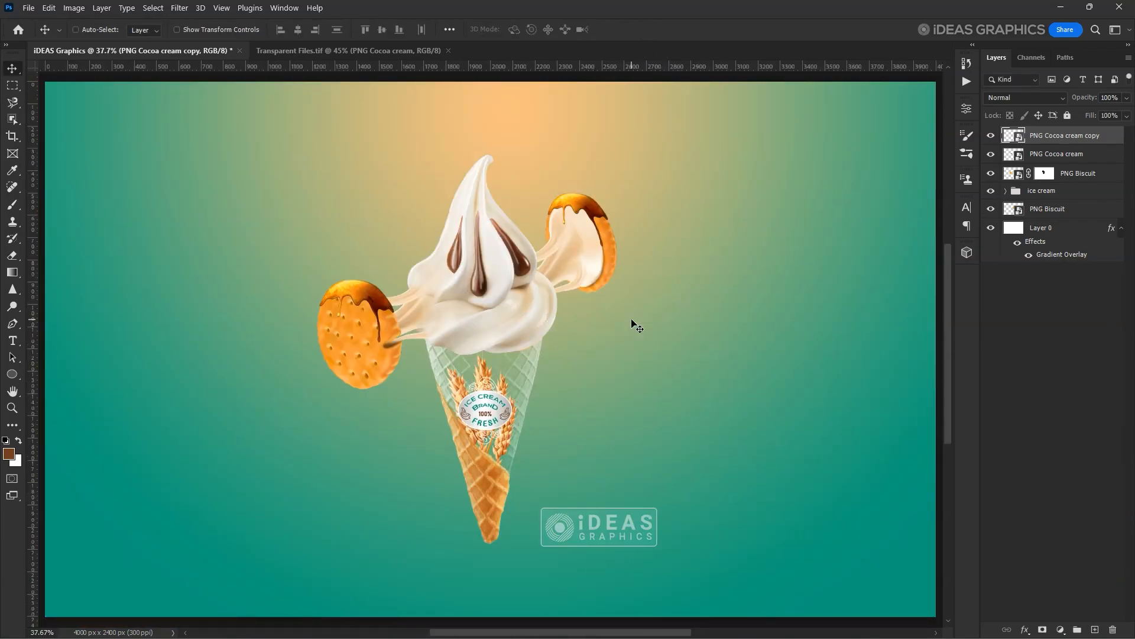
- Bring the PNG Clouds from the Transparent Files document into the design, directly above Layer 0
{"action": "left_click", "coordinate": [1062, 228]}
{"action": "left_click", "coordinate": [333, 52]}
{"action": "right_click", "coordinate": [507, 114]}
{"action": "left_click", "coordinate": [556, 116]}
{"action": "left_click_drag", "start_coordinate": [556, 118], "coordinate": [682, 151]}
{"action": "key", "text": "ctrl+minus"}
- Scale the PNG Clouds to 133% and position them across the upper edge of the canvas
{"action": "key", "text": "ctrl+t"}
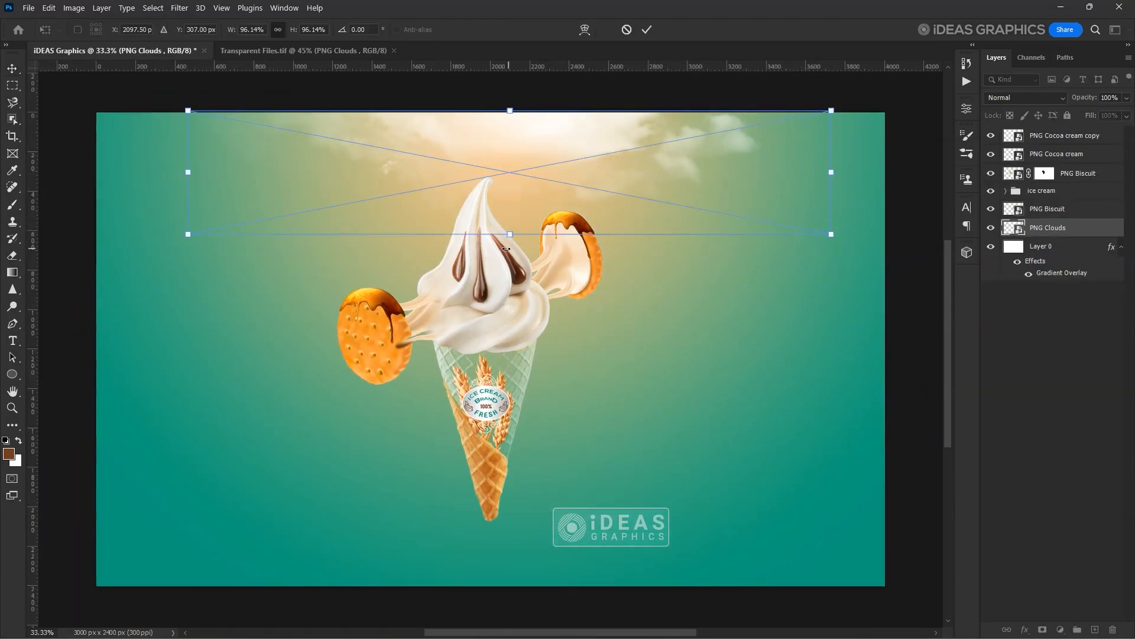
{"action": "left_click_drag", "start_coordinate": [510, 237], "coordinate": [511, 260]}
{"action": "left_click_drag", "start_coordinate": [652, 162], "coordinate": [641, 180]}
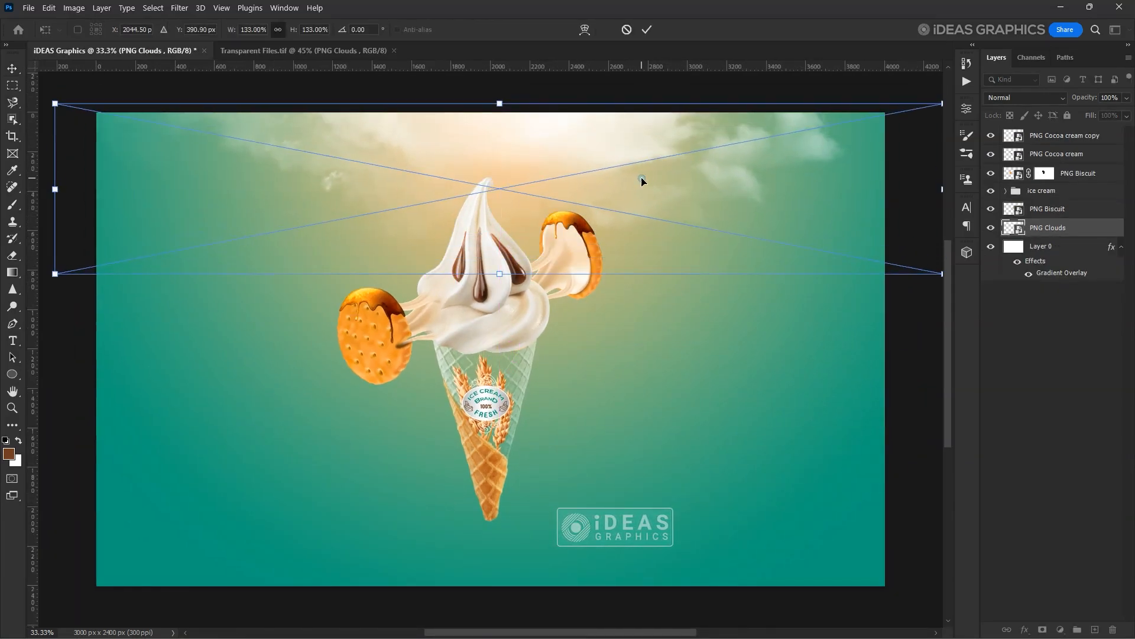
{"action": "left_click", "coordinate": [650, 32]}
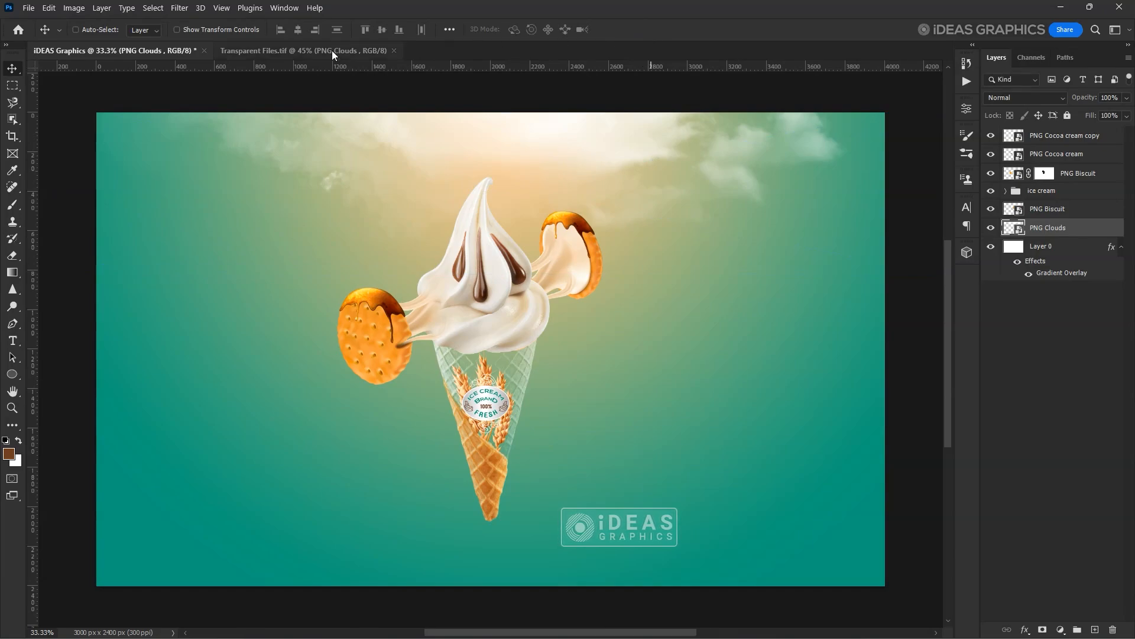
- Bring in the PNG Wheat Branch and arrange it with two rotated, differently sized copies in the canvas's upper-left corner
{"action": "left_click", "coordinate": [332, 51]}
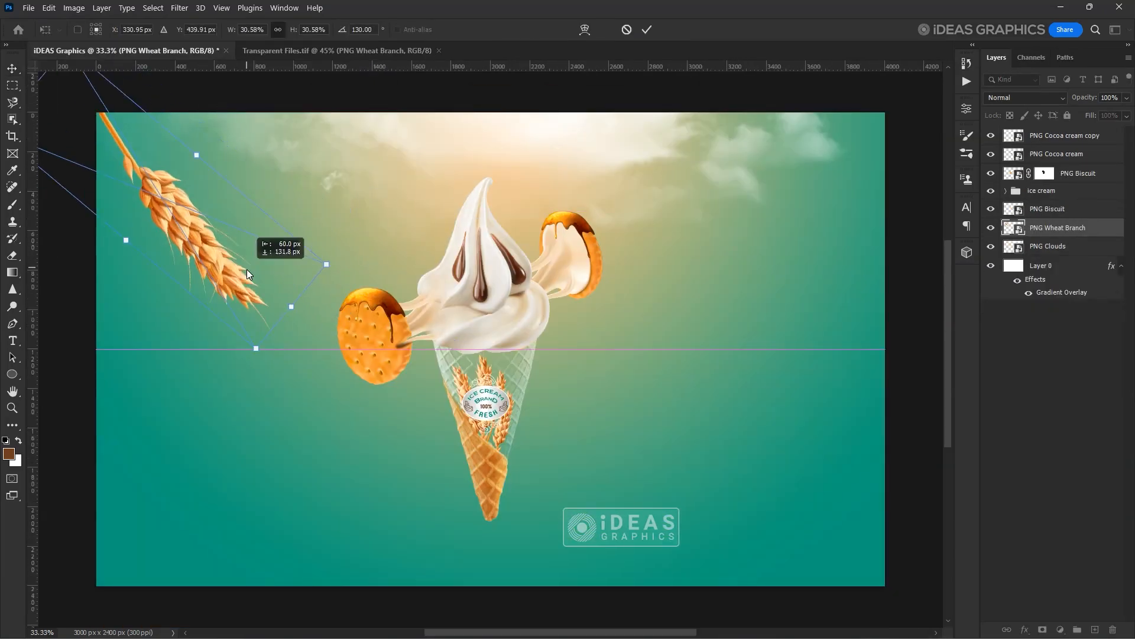
{"action": "left_click_drag", "start_coordinate": [247, 268], "coordinate": [269, 193]}
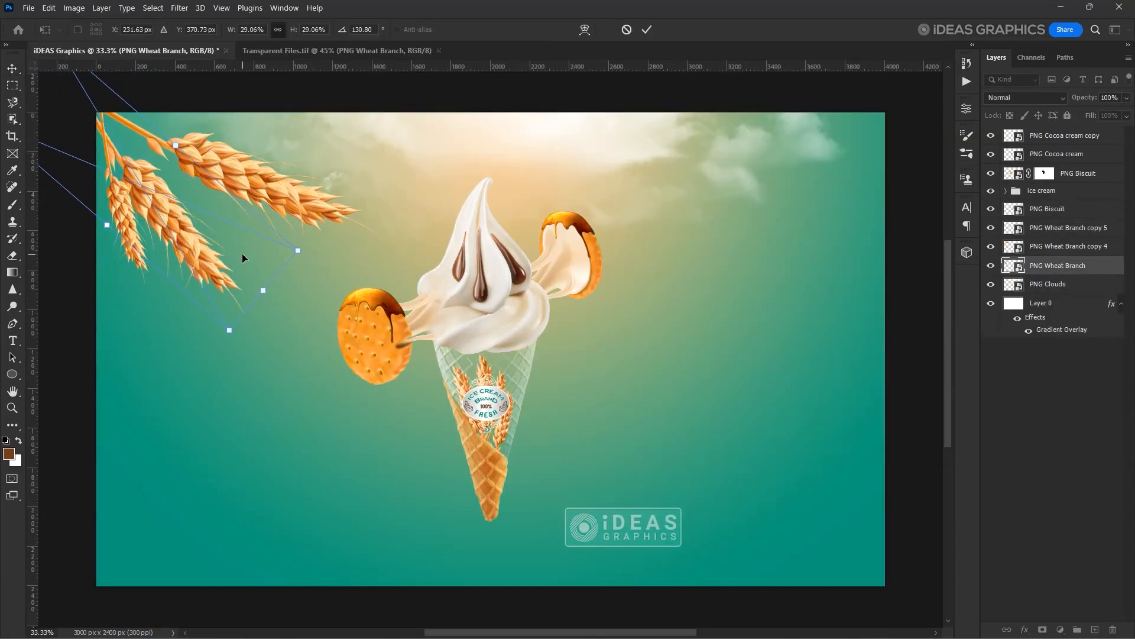
{"action": "key", "text": "Return"}
{"action": "left_click", "coordinate": [254, 183], "text": "ctrl"}
{"action": "left_click", "coordinate": [149, 230], "text": "ctrl"}
{"action": "left_click", "coordinate": [251, 254], "text": "ctrl"}
- Bring the ice cream Text from the Transparent Files document into the design and place it right of the cone
{"action": "left_click", "coordinate": [325, 52]}
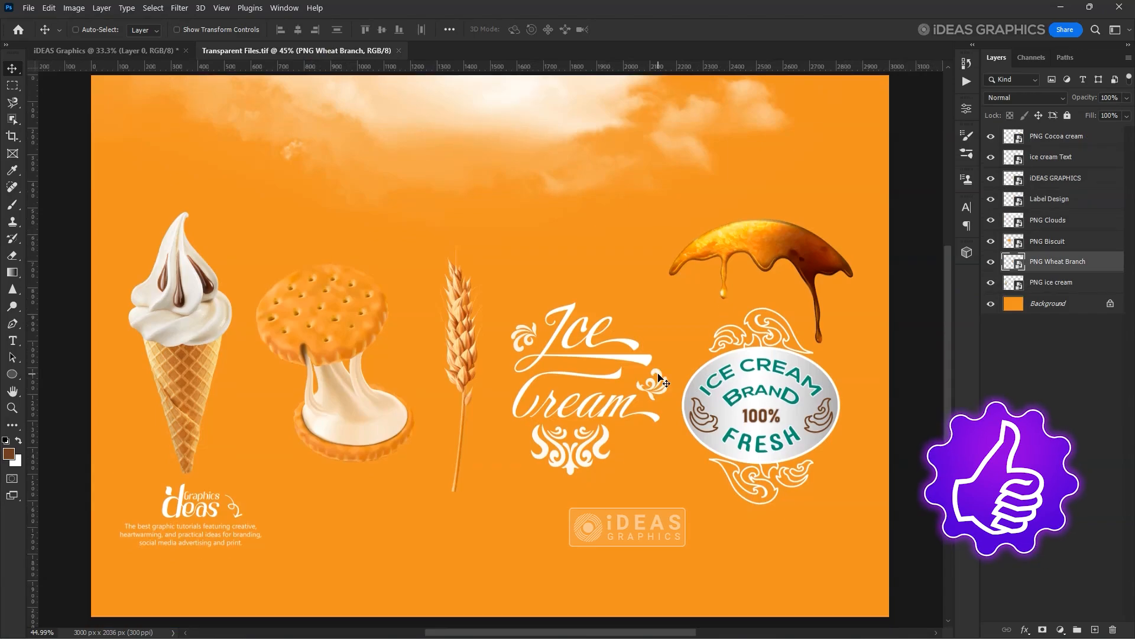
{"action": "left_click", "coordinate": [645, 362], "text": "ctrl"}
{"action": "left_click_drag", "start_coordinate": [644, 362], "coordinate": [687, 392]}
{"action": "key", "text": "ctrl+t"}
{"action": "key", "text": "Return"}
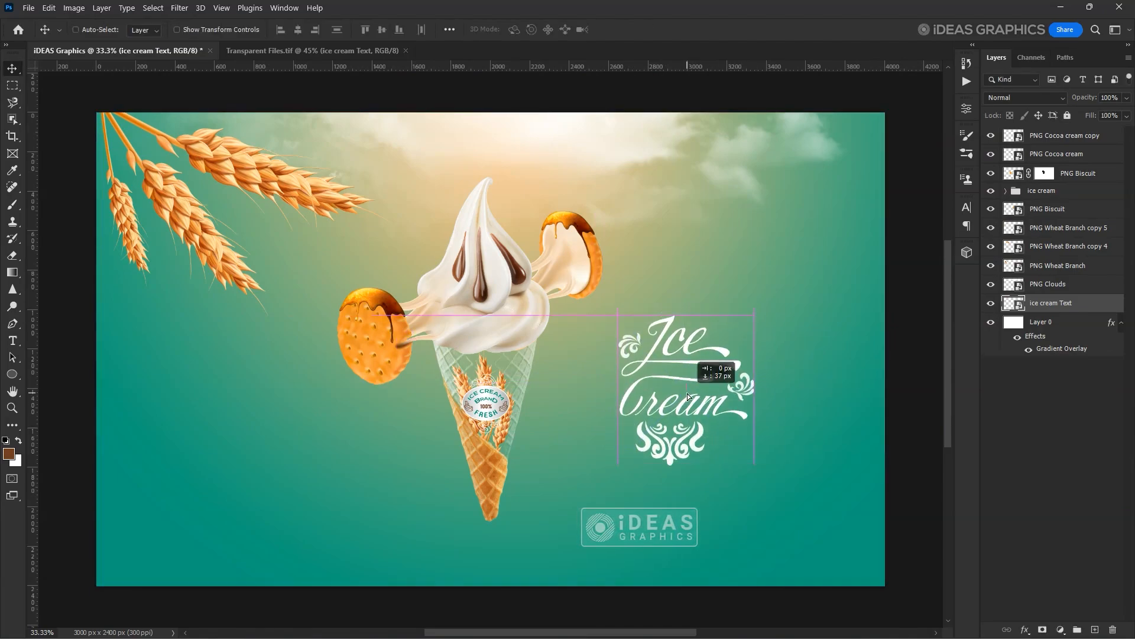
- Duplicate the PNG Wheat Branch layer and move the copy over to the Ice Cream text
{"action": "right_click", "coordinate": [178, 200]}
{"action": "left_click", "coordinate": [196, 209]}
{"action": "key", "text": "ctrl+j"}
{"action": "left_click_drag", "start_coordinate": [110, 161], "coordinate": [610, 367]}
- Scale down and rotate the wheat copy so it rises from the letter I of the word Ice
{"action": "key", "text": "ctrl+t"}
{"action": "left_click_drag", "start_coordinate": [823, 458], "coordinate": [718, 416]}
{"action": "left_click_drag", "start_coordinate": [735, 418], "coordinate": [710, 290]}
{"action": "left_click_drag", "start_coordinate": [668, 362], "coordinate": [711, 335]}
{"action": "left_click_drag", "start_coordinate": [736, 424], "coordinate": [762, 328]}
{"action": "left_click_drag", "start_coordinate": [720, 252], "coordinate": [743, 248]}
{"action": "scroll", "coordinate": [702, 287], "scroll_direction": "up", "scroll_amount": 1}
{"action": "left_click_drag", "start_coordinate": [790, 284], "coordinate": [790, 279]}
{"action": "key", "text": "Return"}
- Add a layer mask to the wheat copy and brush away the lower stem overlapping the lettering
{"action": "left_click", "coordinate": [1043, 629]}
{"action": "key", "text": "b"}
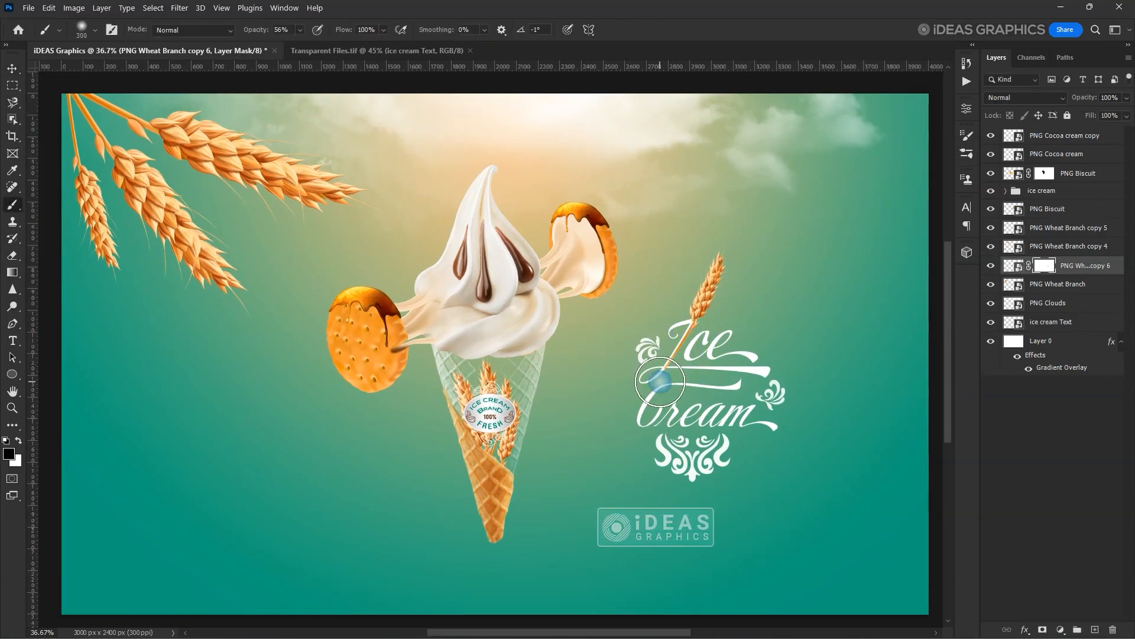
{"action": "left_click", "coordinate": [661, 381]}
- Duplicate the small masked wheat branch, rotate it, and place it at the end of the word Cream
{"action": "key", "text": "v"}
{"action": "key", "text": "ctrl+j"}
{"action": "left_click_drag", "start_coordinate": [761, 333], "coordinate": [764, 394]}
{"action": "key", "text": "ctrl+t"}
{"action": "left_click_drag", "start_coordinate": [726, 333], "coordinate": [825, 388]}
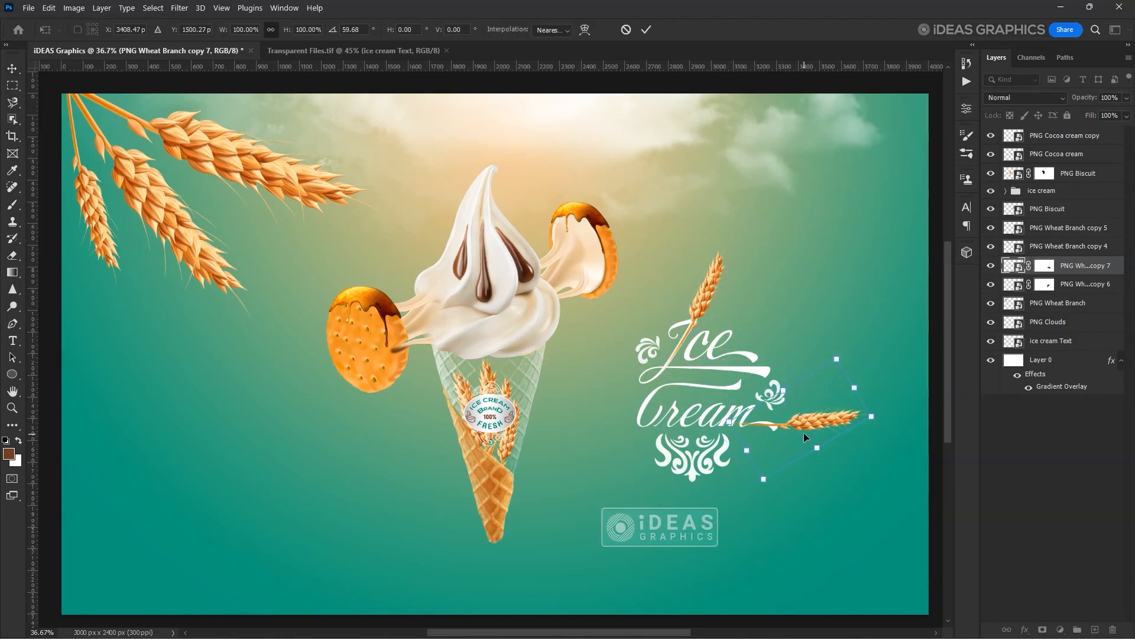
{"action": "left_click_drag", "start_coordinate": [816, 437], "coordinate": [802, 433]}
{"action": "key", "text": "Return"}
- Mask out the second branch's stem with a smaller brush where it meets the end of the word Cream
{"action": "key", "text": "b"}
{"action": "scroll", "coordinate": [740, 415], "scroll_direction": "up", "scroll_amount": 8}
{"action": "left_click", "coordinate": [745, 416]}
{"action": "key", "text": "bracketleft"}
{"action": "key", "text": "bracketleft"}
{"action": "key", "text": "bracketleft"}
{"action": "key", "text": "bracketleft"}
{"action": "key", "text": "bracketleft"}
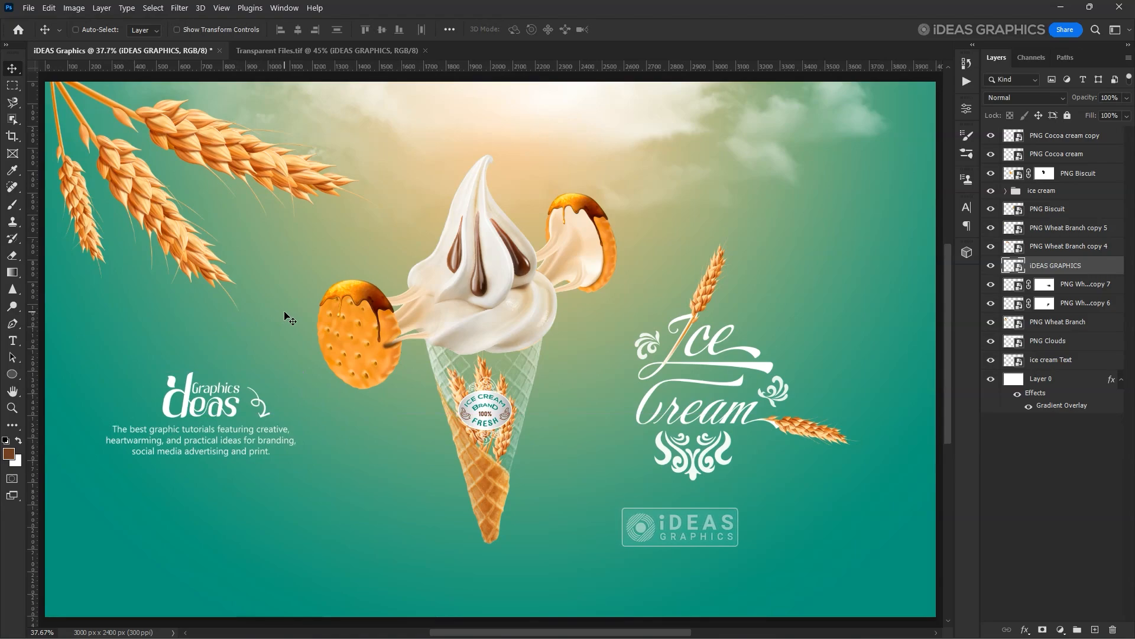
{"action": "right_click", "coordinate": [409, 316]}
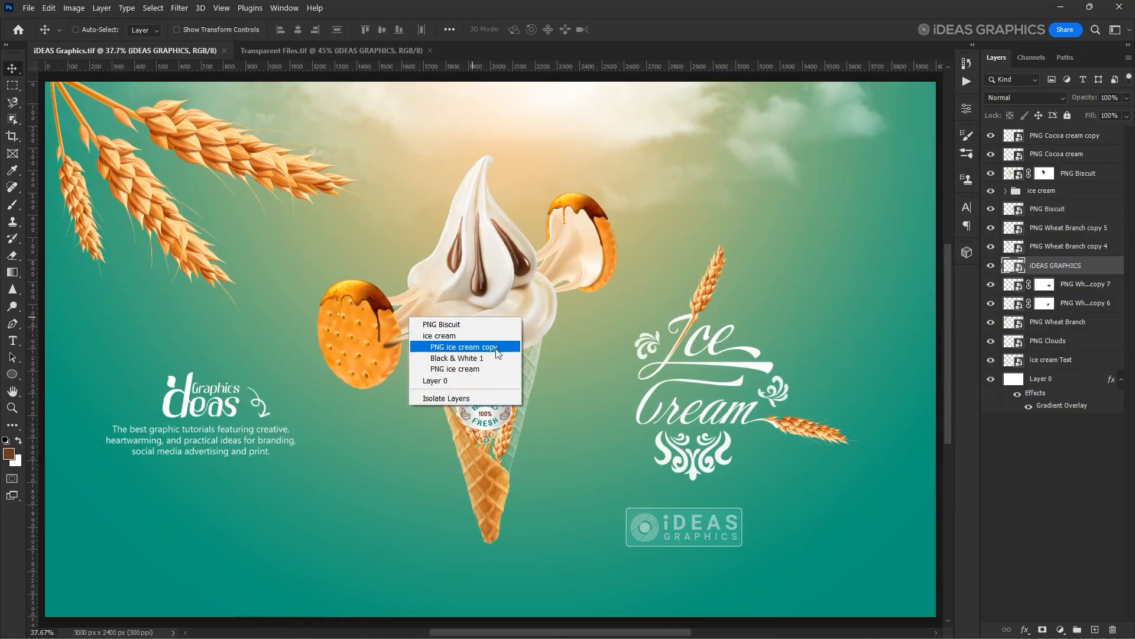
{"action": "left_click", "coordinate": [512, 349]}
{"action": "left_click", "coordinate": [990, 230]}
{"action": "left_click", "coordinate": [990, 230]}
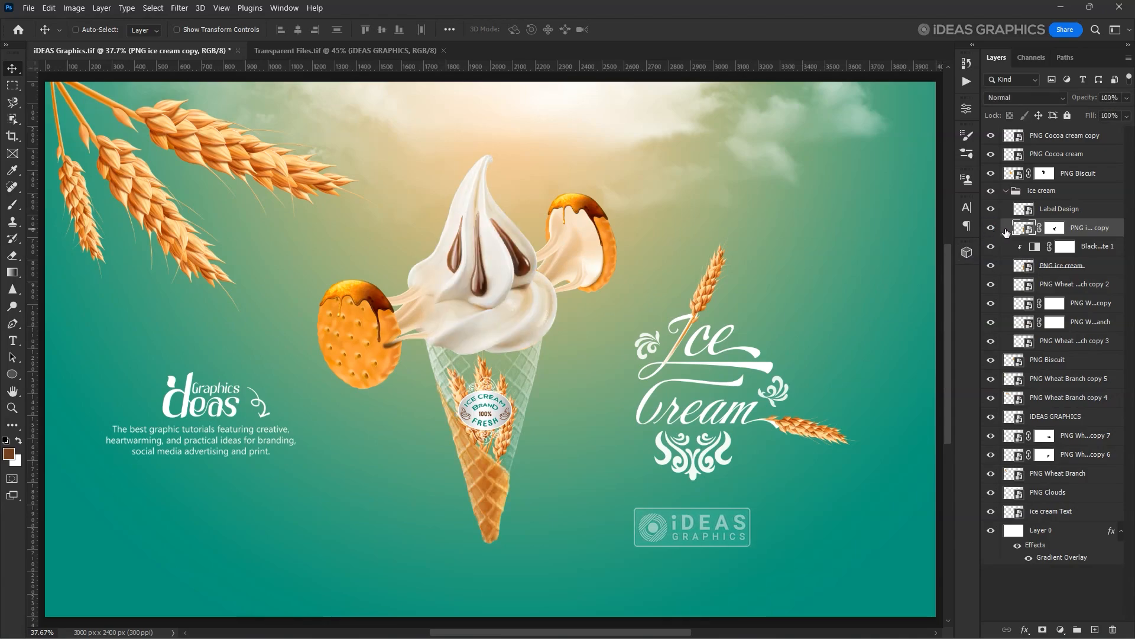
{"action": "left_click", "coordinate": [1074, 285]}
- Add a Hue/Saturation adjustment clipped to the left PNG Biscuit layer
{"action": "right_click", "coordinate": [364, 343]}
{"action": "left_click", "coordinate": [414, 352]}
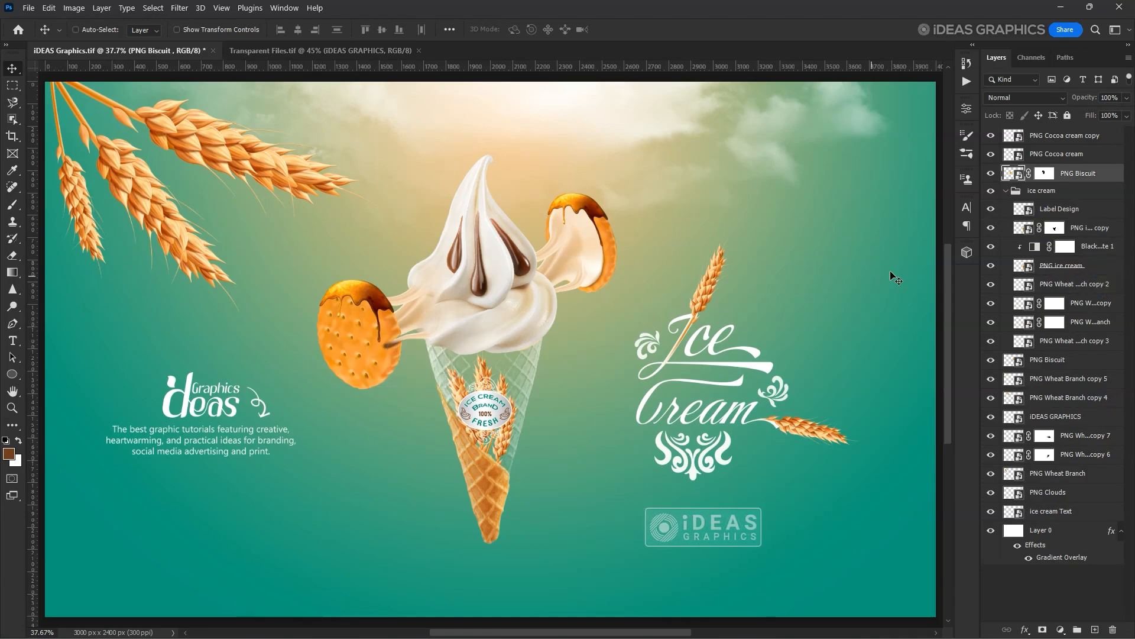
{"action": "left_click", "coordinate": [1005, 191]}
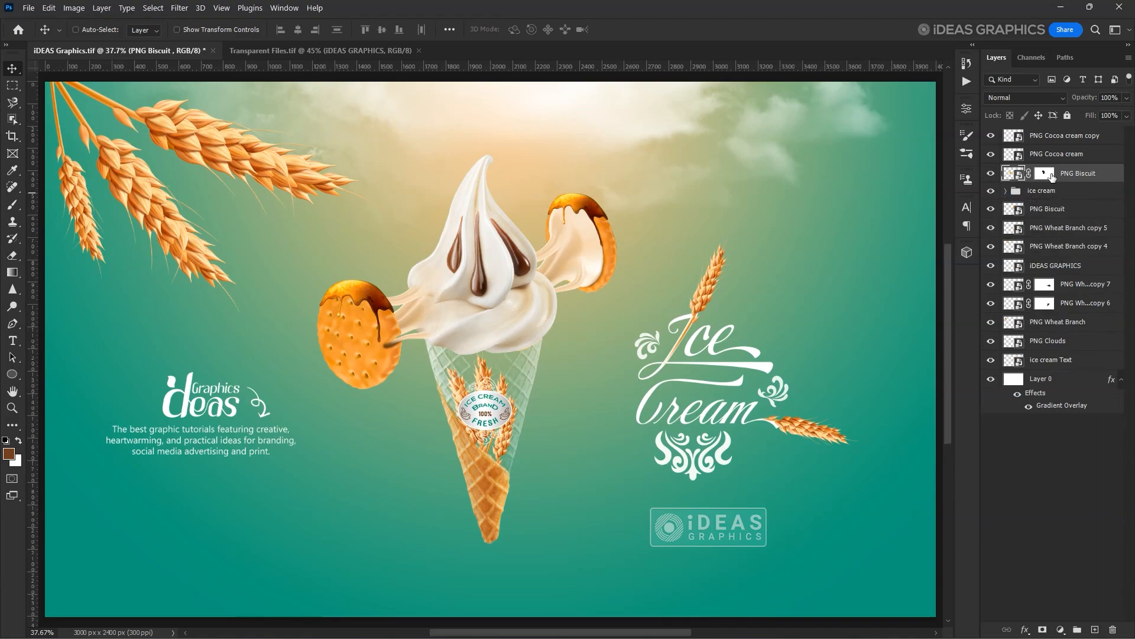
{"action": "left_click", "coordinate": [1060, 630]}
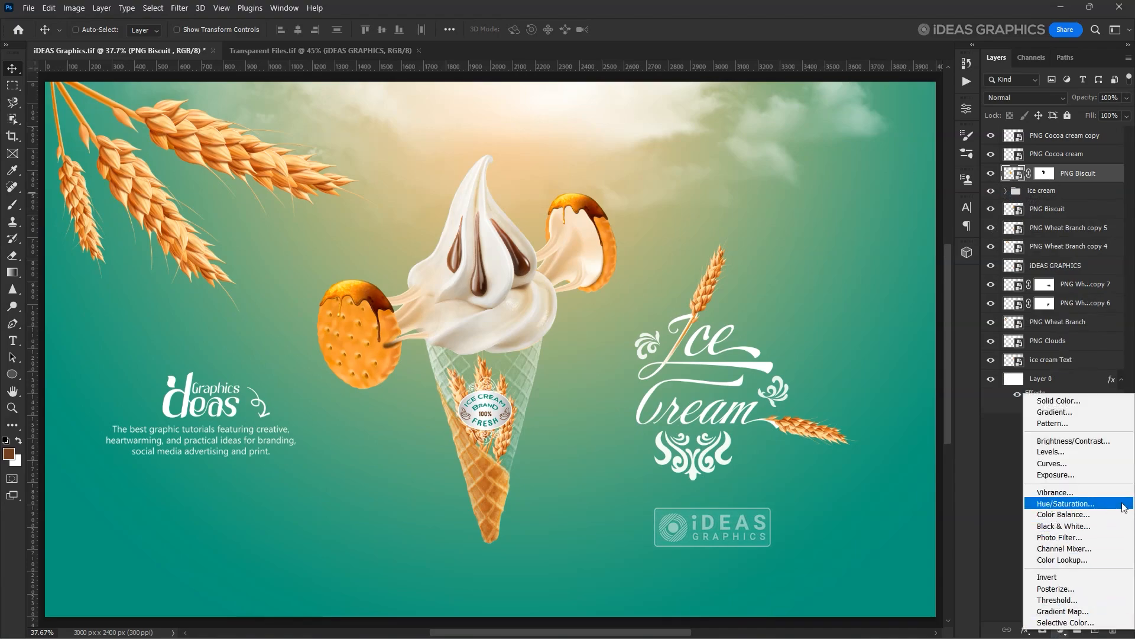
{"action": "left_click", "coordinate": [1064, 503]}
{"action": "left_click", "coordinate": [849, 329]}
- Set the adjustment's saturation to -15 and its lightness to +38
{"action": "left_click_drag", "start_coordinate": [914, 207], "coordinate": [945, 207]}
{"action": "type", "text": "-15"}
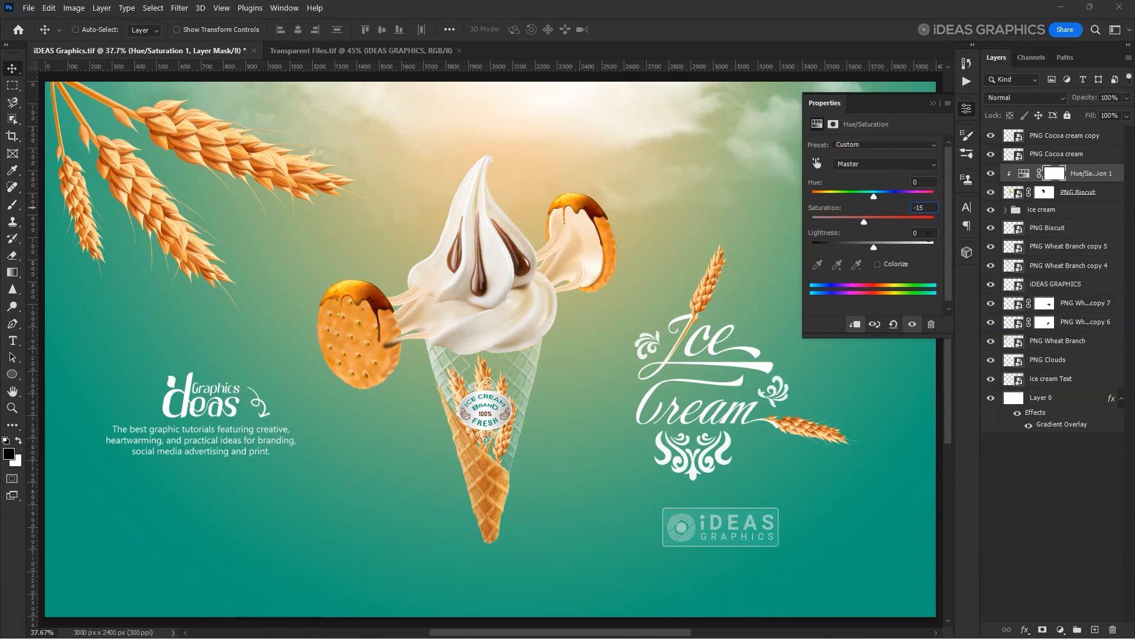
{"action": "type", "text": "+"}
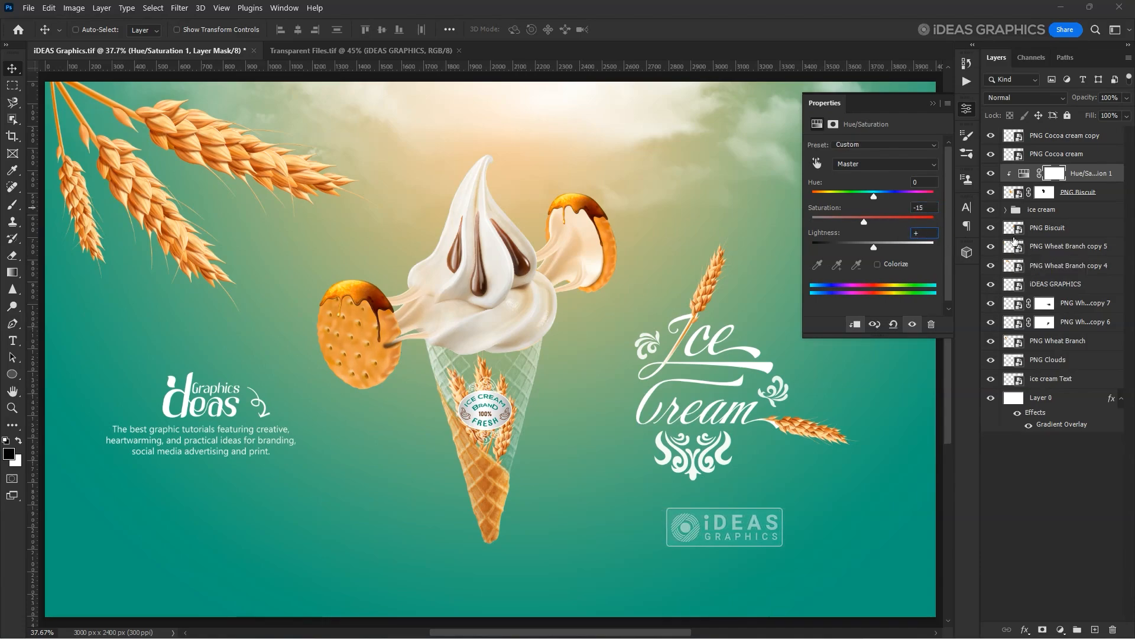
{"action": "type", "text": "38"}
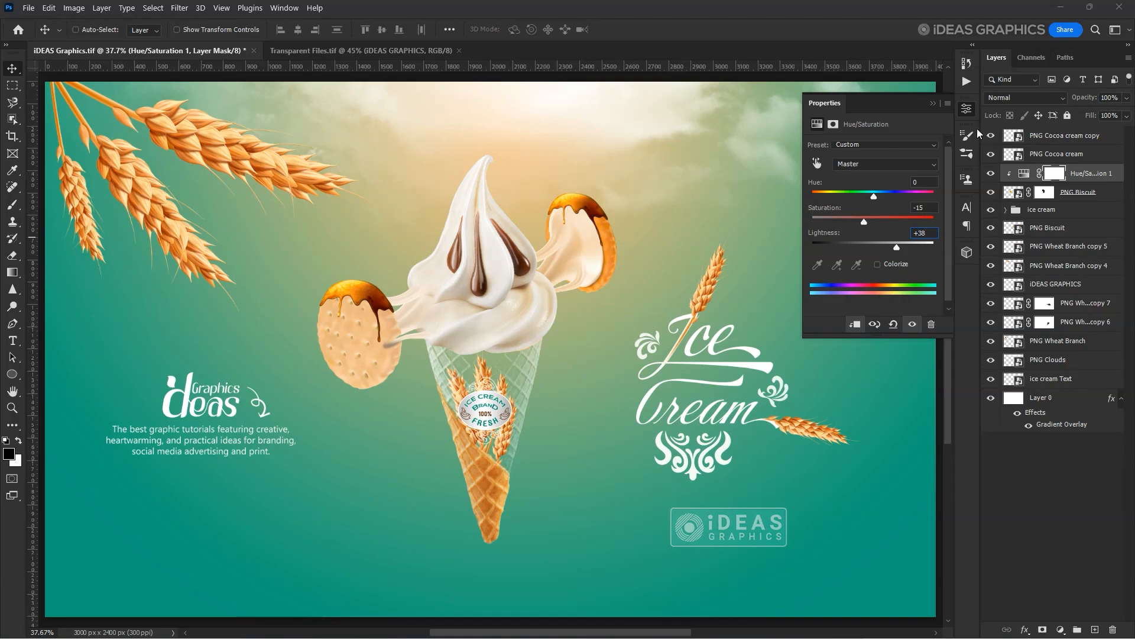
{"action": "left_click", "coordinate": [933, 103]}
- Paint the adjustment off the left part of the left biscuit on its mask with a large black brush at 100% opacity
{"action": "key", "text": "b"}
{"action": "scroll", "coordinate": [318, 343], "scroll_direction": "up", "scroll_amount": 3}
{"action": "left_click", "coordinate": [301, 31]}
{"action": "left_click_drag", "start_coordinate": [306, 44], "coordinate": [334, 45]}
{"action": "key", "text": "bracketright"}
{"action": "key", "text": "bracketright"}
{"action": "key", "text": "bracketright"}
{"action": "key", "text": "bracketright"}
{"action": "key", "text": "bracketright"}
{"action": "key", "text": "bracketright"}
{"action": "key", "text": "bracketright"}
{"action": "key", "text": "bracketright"}
{"action": "key", "text": "bracketright"}
{"action": "key", "text": "bracketright"}
{"action": "key", "text": "bracketright"}
{"action": "key", "text": "bracketright"}
{"action": "key", "text": "bracketright"}
{"action": "key", "text": "bracketright"}
{"action": "key", "text": "bracketright"}
{"action": "key", "text": "bracketright"}
{"action": "left_click_drag", "start_coordinate": [330, 301], "coordinate": [338, 384]}
- Raise the brush hardness to about 71% and mask the adjustment off the remaining biscuit face
{"action": "left_click", "coordinate": [94, 30]}
{"action": "mouse_move", "coordinate": [74, 103]}
{"action": "left_mouse_down"}
{"action": "mouse_move", "coordinate": [149, 102]}
{"action": "mouse_move", "coordinate": [137, 104]}
{"action": "left_mouse_up"}
{"action": "left_click", "coordinate": [95, 30]}
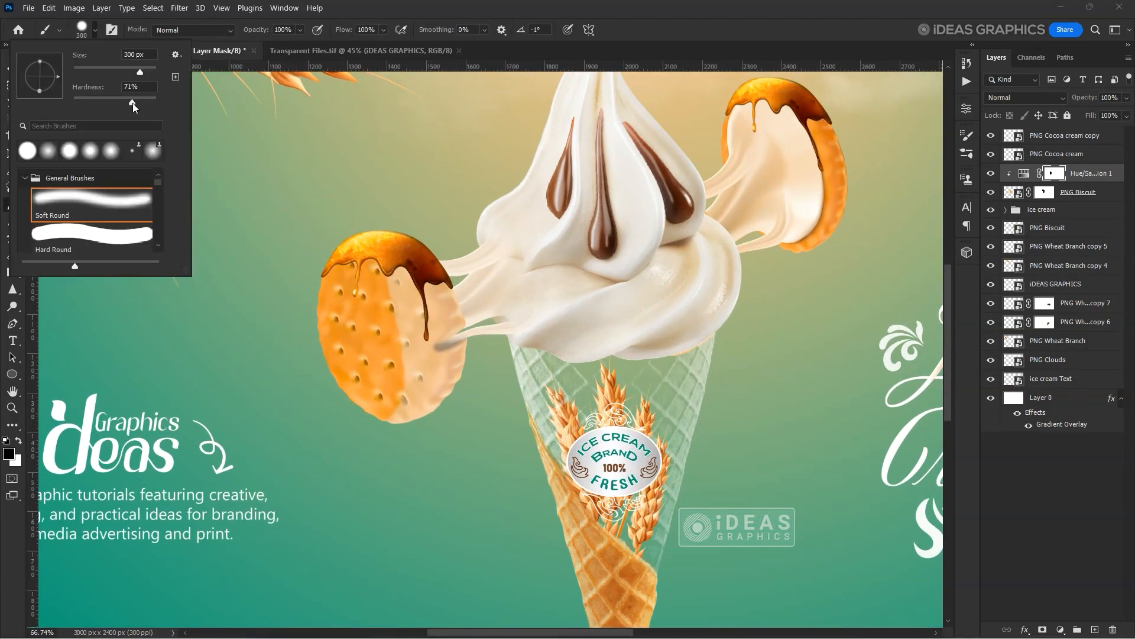
{"action": "left_click", "coordinate": [383, 370]}
{"action": "key", "text": "p"}
{"action": "key", "text": "b"}
{"action": "key", "text": "bracketleft"}
{"action": "key", "text": "bracketleft"}
{"action": "mouse_move", "coordinate": [452, 389]}
{"action": "left_mouse_down"}
{"action": "mouse_move", "coordinate": [406, 317]}
{"action": "mouse_move", "coordinate": [424, 319]}
{"action": "left_mouse_up"}
- Clean the adjustment off the left biscuit's edges with a 100 px brush, keeping it on the cream strands
{"action": "scroll", "coordinate": [383, 313], "scroll_direction": "up", "scroll_amount": 2}
{"action": "key", "text": "bracketleft"}
{"action": "key", "text": "bracketleft"}
{"action": "key", "text": "bracketleft"}
{"action": "key", "text": "bracketleft"}
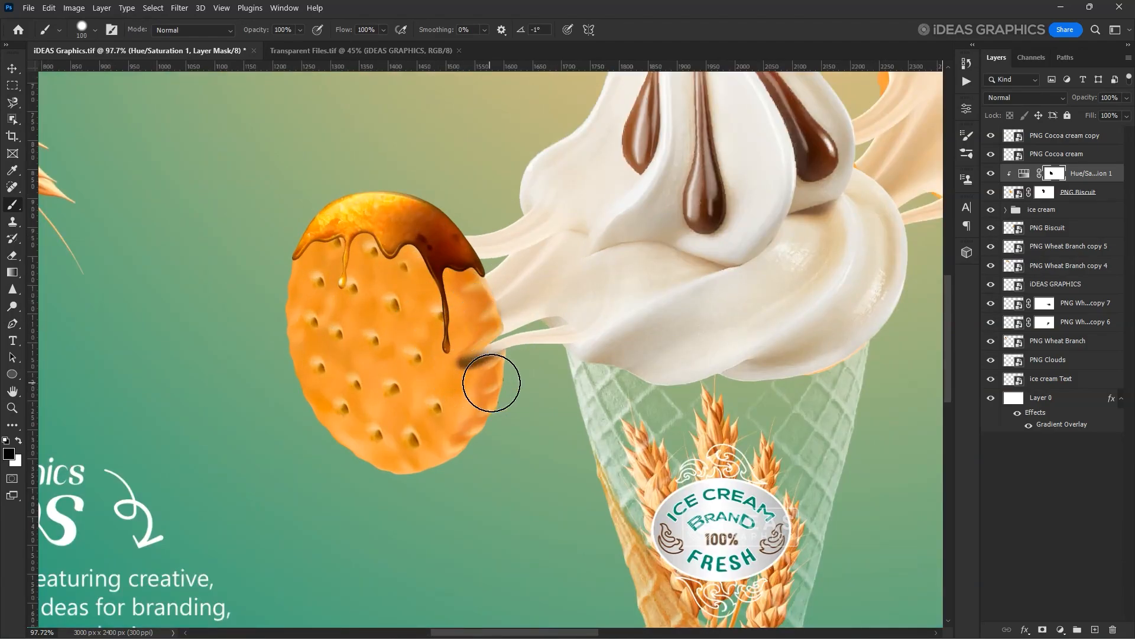
{"action": "left_click_drag", "start_coordinate": [495, 289], "coordinate": [307, 398]}
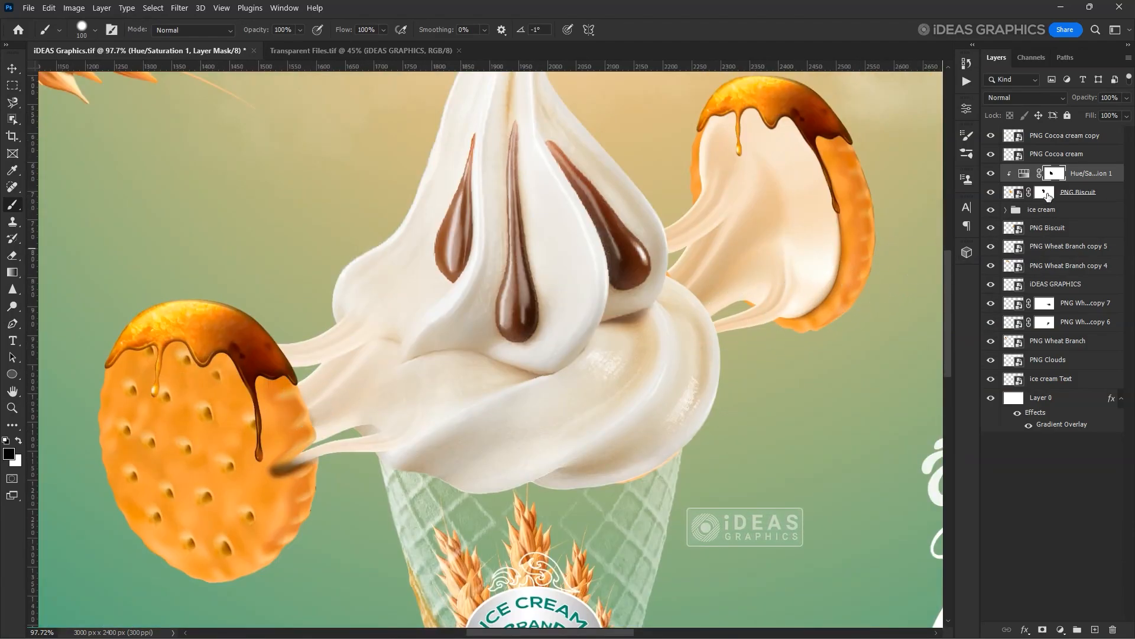
- Touch up the left PNG Biscuit's own layer mask over the ice cream with the brush at 65% opacity
{"action": "left_click", "coordinate": [1046, 193]}
{"action": "type", "text": "65"}
{"action": "key", "text": "Return"}
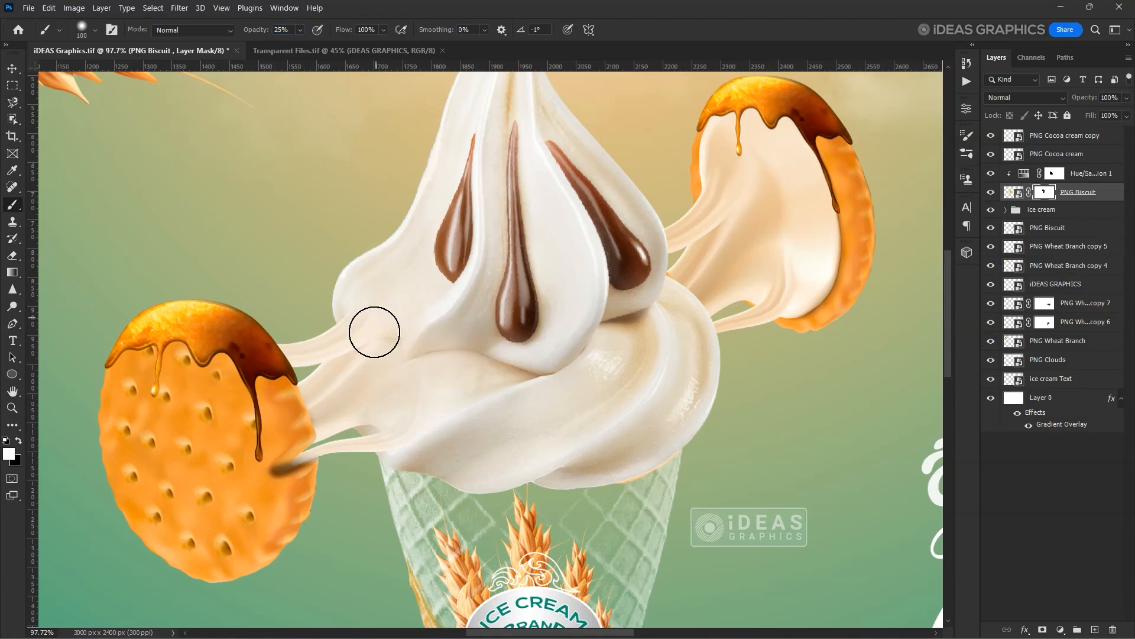
{"action": "key", "text": "x"}
{"action": "left_click", "coordinate": [537, 424]}
- Lighten and desaturate the right biscuit's cream with a clipped Hue/Saturation adjustment, masking it with the brush
{"action": "left_click", "coordinate": [1064, 228]}
{"action": "scroll", "coordinate": [838, 254], "scroll_direction": "up", "scroll_amount": 3}
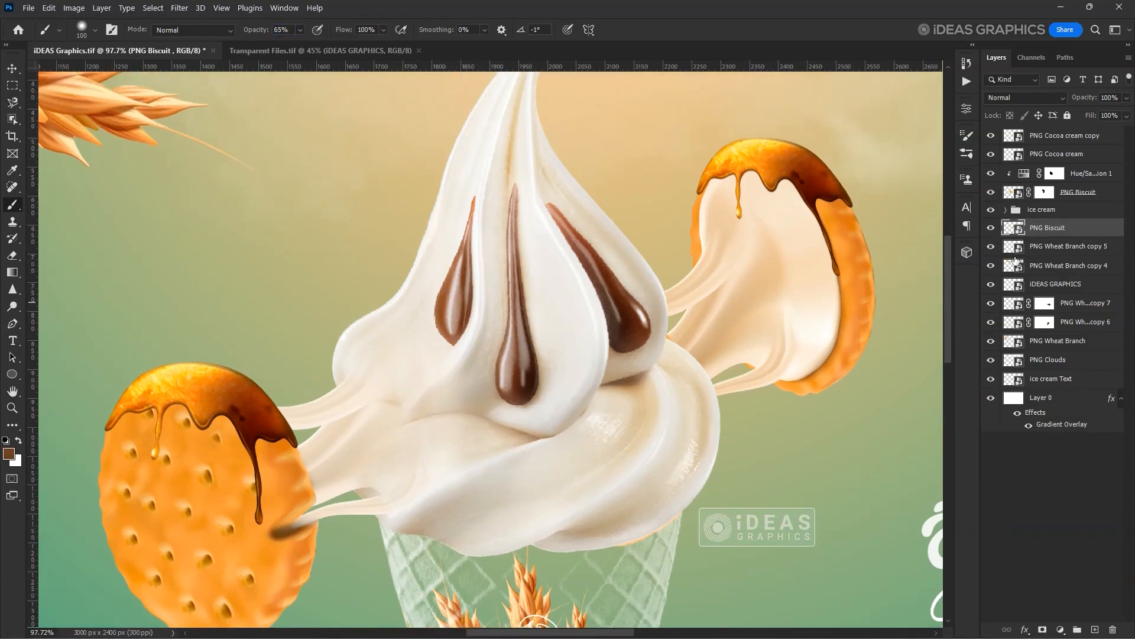
{"action": "key", "text": "v"}
{"action": "left_click", "coordinate": [1064, 135], "text": "ctrl"}
{"action": "left_click", "coordinate": [1058, 227]}
{"action": "left_click", "coordinate": [1061, 630]}
{"action": "left_click", "coordinate": [1037, 467]}
{"action": "left_click_drag", "start_coordinate": [875, 222], "coordinate": [855, 223]}
{"action": "mouse_move", "coordinate": [874, 248]}
{"action": "left_mouse_down"}
{"action": "mouse_move", "coordinate": [885, 248]}
{"action": "mouse_move", "coordinate": [778, 409]}
{"action": "mouse_move", "coordinate": [677, 254]}
{"action": "left_mouse_up"}
{"action": "left_click", "coordinate": [855, 324]}
{"action": "key", "text": "b"}
{"action": "key", "text": "ctrl+0"}
- Select the four wheat branch layers inside the cone, scale them down, and position them behind the label
{"action": "left_click", "coordinate": [1034, 265]}
{"action": "key", "text": "v"}
{"action": "left_click", "coordinate": [484, 370], "text": "ctrl"}
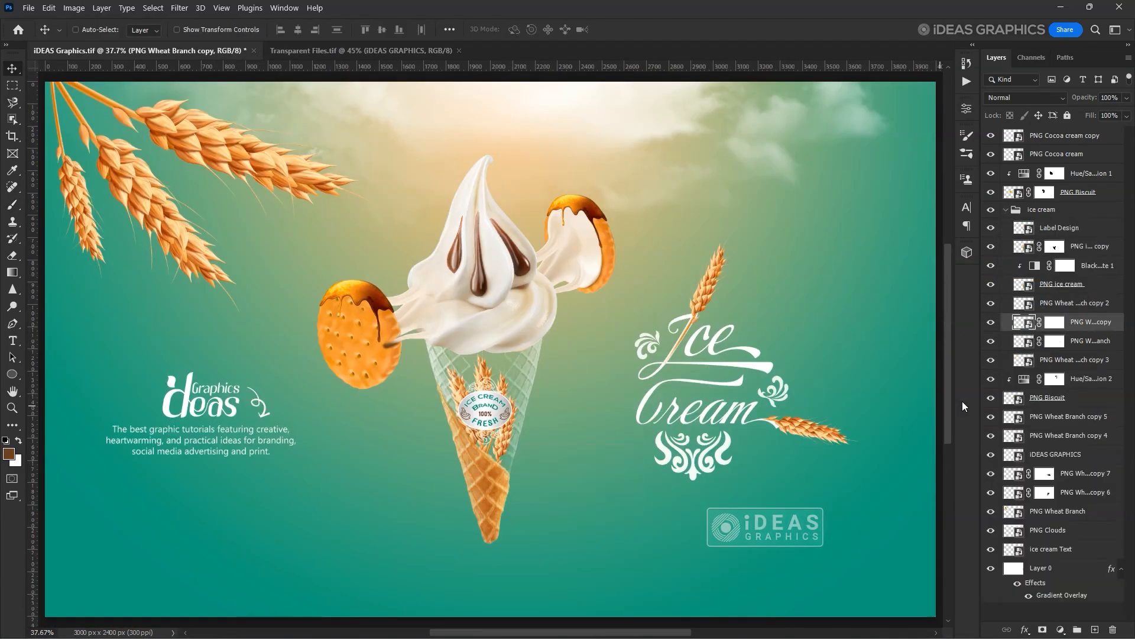
{"action": "left_click", "coordinate": [1029, 303]}
{"action": "left_click", "coordinate": [472, 372], "text": "ctrl"}
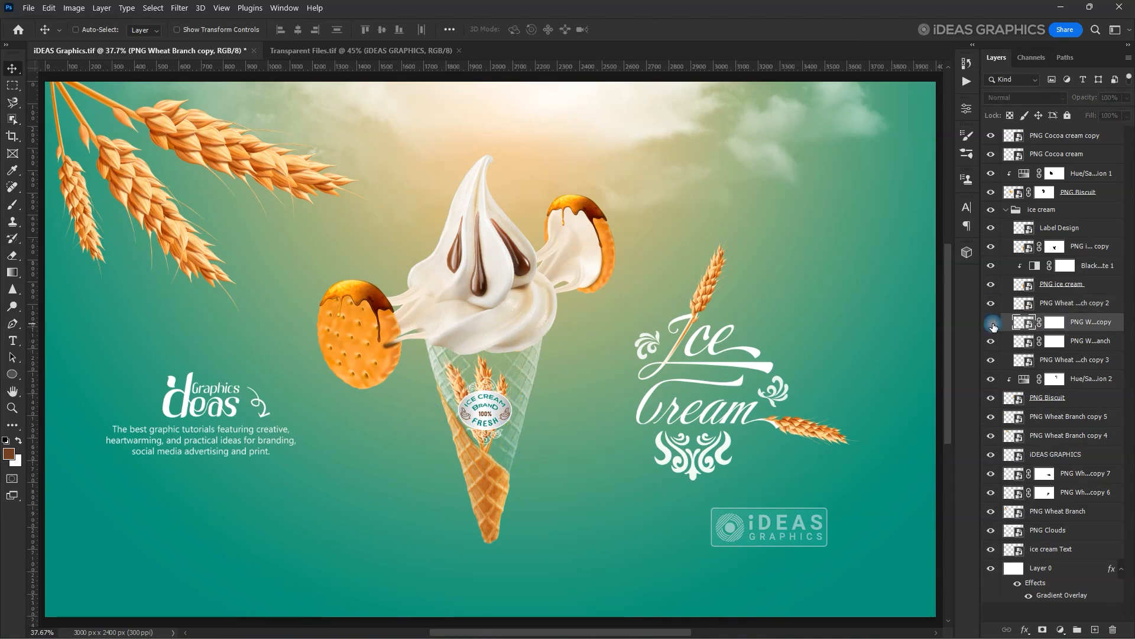
{"action": "left_click", "coordinate": [1086, 365]}
{"action": "left_click", "coordinate": [1074, 303], "text": "shift"}
{"action": "key", "text": "ctrl+t"}
{"action": "left_click_drag", "start_coordinate": [533, 510], "coordinate": [521, 456]}
{"action": "key", "text": "Return"}
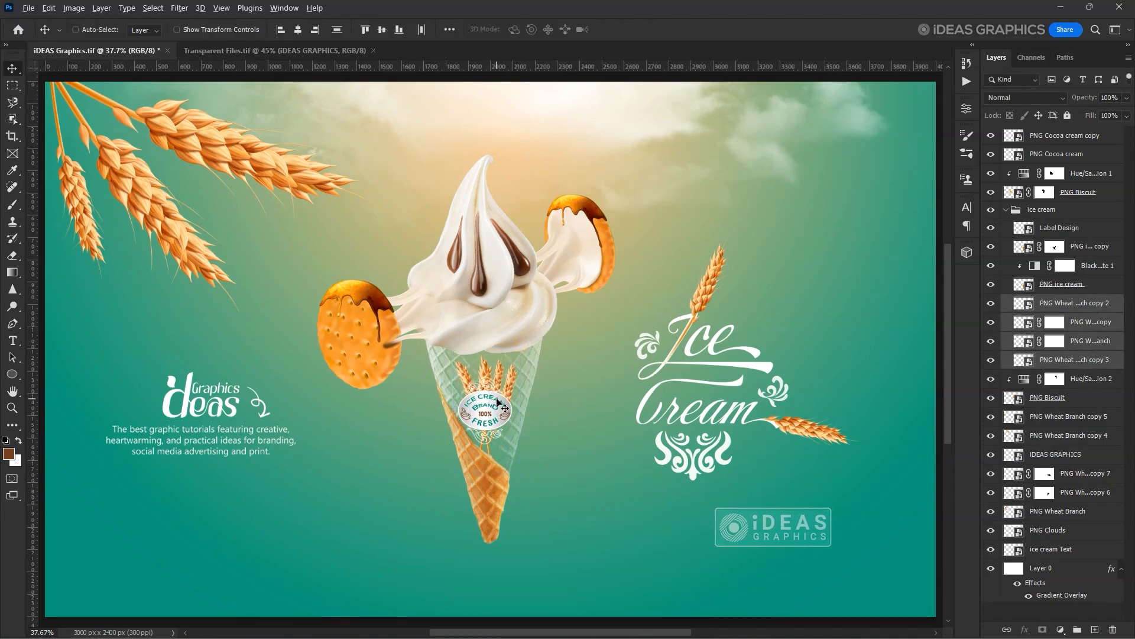
- Duplicate a wheat branch inside the cone and place the transformed copy beside the others behind the label
{"action": "scroll", "coordinate": [497, 398], "scroll_direction": "up", "scroll_amount": 5}
{"action": "left_click", "coordinate": [521, 366], "text": "ctrl"}
{"action": "key", "text": "ctrl+j"}
{"action": "key", "text": "ctrl+t"}
{"action": "left_click_drag", "start_coordinate": [521, 369], "coordinate": [591, 366]}
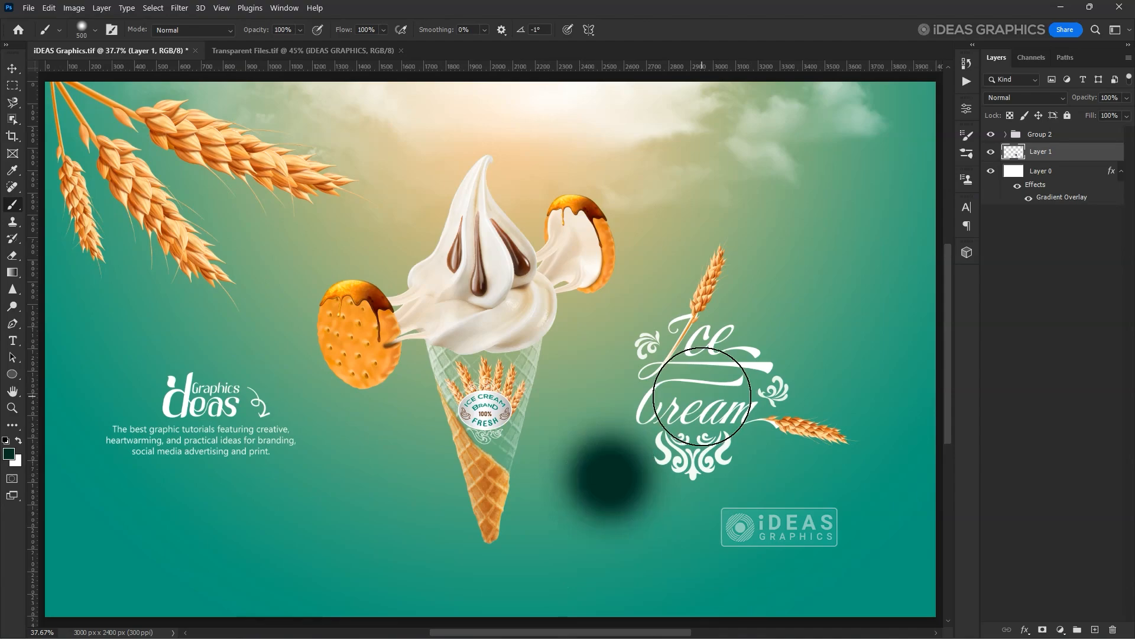
- Squash the dark soft brush spot into a wide, flat shadow beneath the tip of the cone
{"action": "key", "text": "ctrl+t"}
{"action": "mouse_move", "coordinate": [609, 399]}
{"action": "left_mouse_down"}
{"action": "mouse_move", "coordinate": [606, 541]}
{"action": "mouse_move", "coordinate": [487, 544]}
{"action": "left_mouse_up"}
{"action": "left_click_drag", "start_coordinate": [568, 554], "coordinate": [700, 568]}
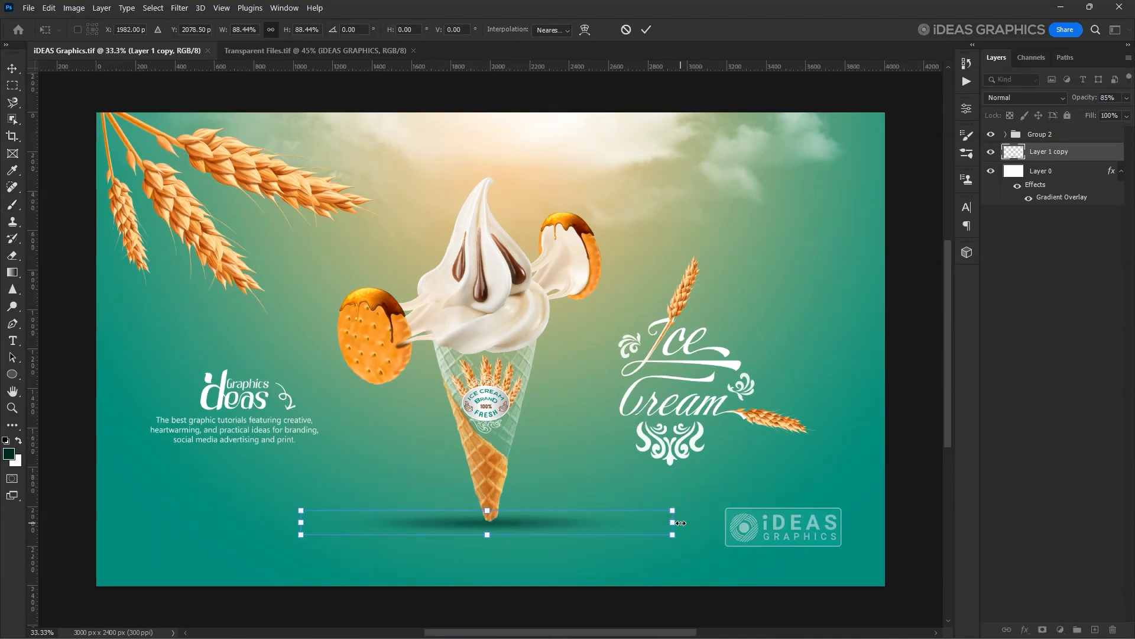
- Resize and distort the copied shadow layer into a slanted cast shadow stretching right and downward from the cone tip
{"action": "left_click_drag", "start_coordinate": [674, 523], "coordinate": [546, 523]}
{"action": "left_click_drag", "start_coordinate": [545, 511], "coordinate": [545, 408]}
{"action": "left_click_drag", "start_coordinate": [545, 535], "coordinate": [547, 586]}
{"action": "left_click_drag", "start_coordinate": [551, 501], "coordinate": [708, 500]}
{"action": "left_click_drag", "start_coordinate": [708, 408], "coordinate": [708, 322]}
{"action": "left_click_drag", "start_coordinate": [532, 496], "coordinate": [534, 434]}
{"action": "left_click_drag", "start_coordinate": [709, 525], "coordinate": [711, 620]}
{"action": "left_click_drag", "start_coordinate": [739, 473], "coordinate": [713, 537]}
{"action": "left_click_drag", "start_coordinate": [485, 378], "coordinate": [647, 505]}
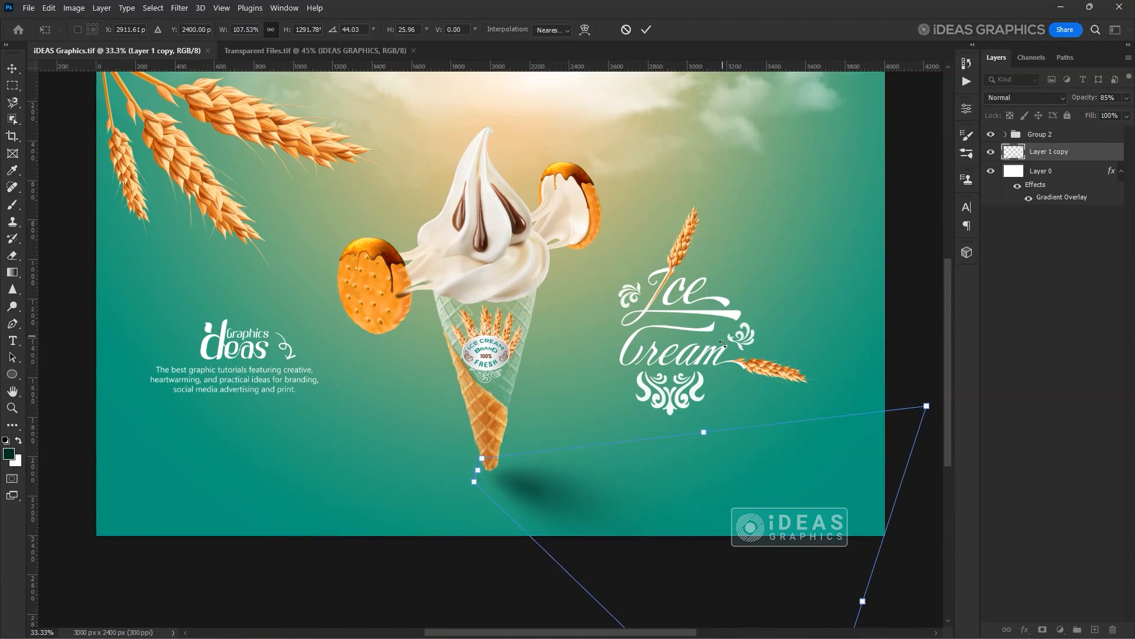
- Pull in the outer corners of the cast shadow and set its layer opacity to 50%
{"action": "scroll", "coordinate": [597, 388], "scroll_direction": "down", "scroll_amount": 5}
{"action": "left_click_drag", "start_coordinate": [727, 552], "coordinate": [712, 471]}
{"action": "left_click_drag", "start_coordinate": [710, 555], "coordinate": [740, 454]}
{"action": "left_click_drag", "start_coordinate": [808, 399], "coordinate": [800, 428]}
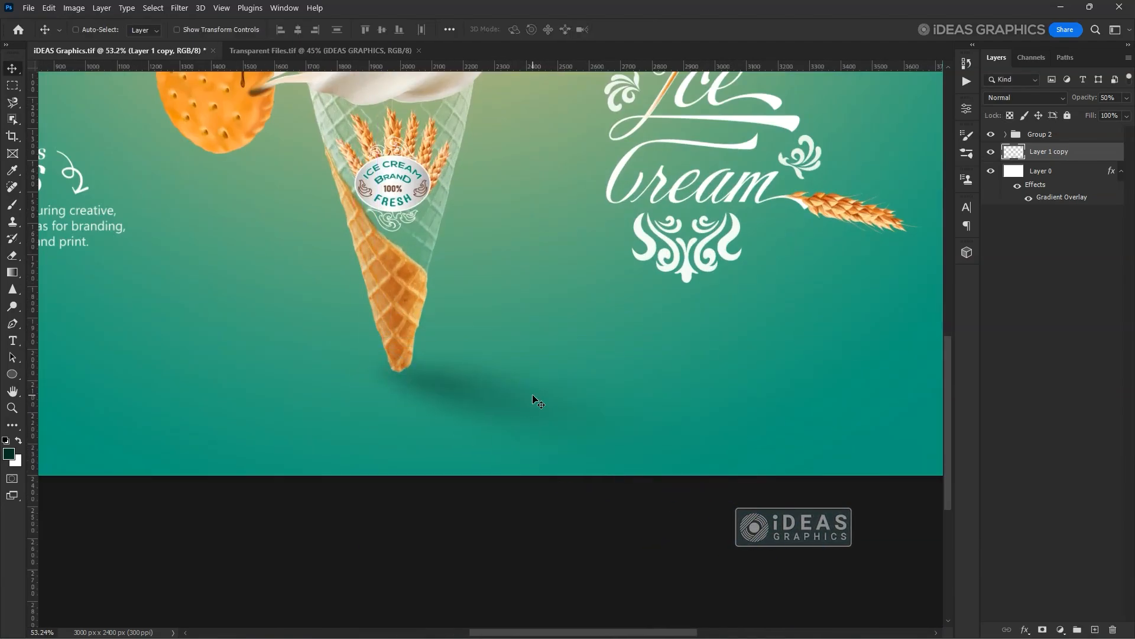
- Transform the cast shadow again, drawing its outer handles inward to make it smaller and narrower beside the cone tip
{"action": "scroll", "coordinate": [520, 372], "scroll_direction": "up", "scroll_amount": 2}
{"action": "key", "text": "ctrl+t"}
{"action": "left_click_drag", "start_coordinate": [479, 443], "coordinate": [505, 450]}
{"action": "left_click_drag", "start_coordinate": [627, 491], "coordinate": [524, 461]}
{"action": "left_click_drag", "start_coordinate": [804, 417], "coordinate": [727, 446]}
{"action": "key", "text": "Return"}
- Place a copy of the cast shadow closer to the cone tip and merge the two shadow layers
{"action": "left_click_drag", "start_coordinate": [517, 458], "coordinate": [452, 445]}
{"action": "left_click", "coordinate": [1066, 176], "text": "shift"}
{"action": "key", "text": "ctrl+0"}
{"action": "key", "text": "ctrl+e"}
- Add a Multiply drop shadow to the left biscuit's cocoa cream: color 5f0a00, opacity 25%, angle 100°, distance 10 px, spread 0%, size 10 px
{"action": "left_click", "coordinate": [349, 294], "text": "ctrl"}
{"action": "left_click", "coordinate": [351, 290], "text": "ctrl"}
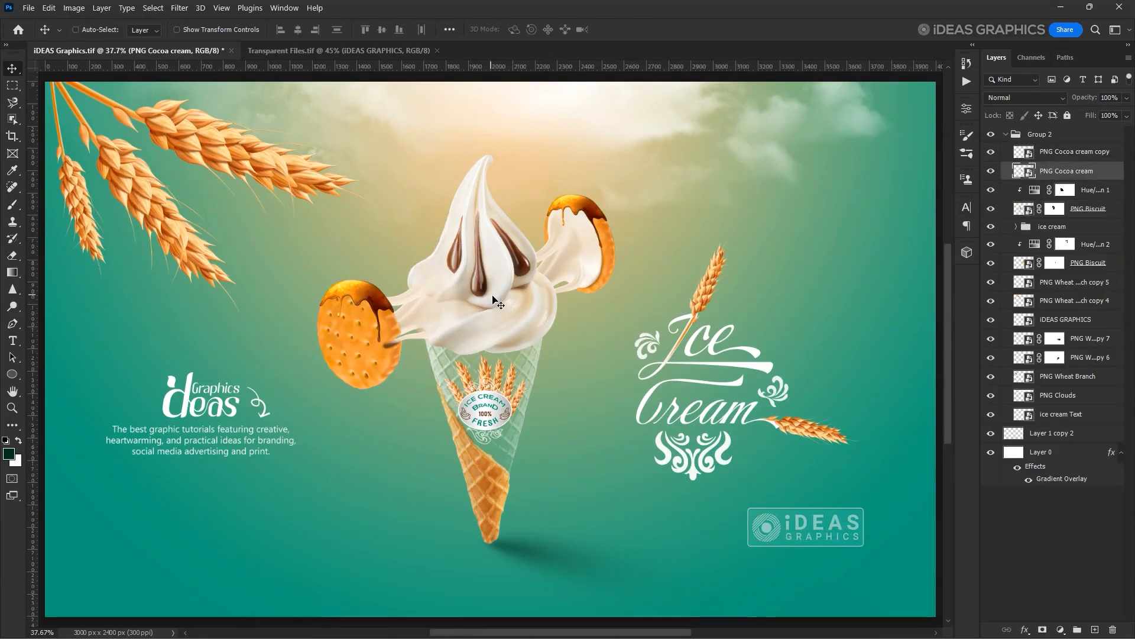
{"action": "left_click", "coordinate": [1024, 630]}
{"action": "left_click", "coordinate": [1048, 626]}
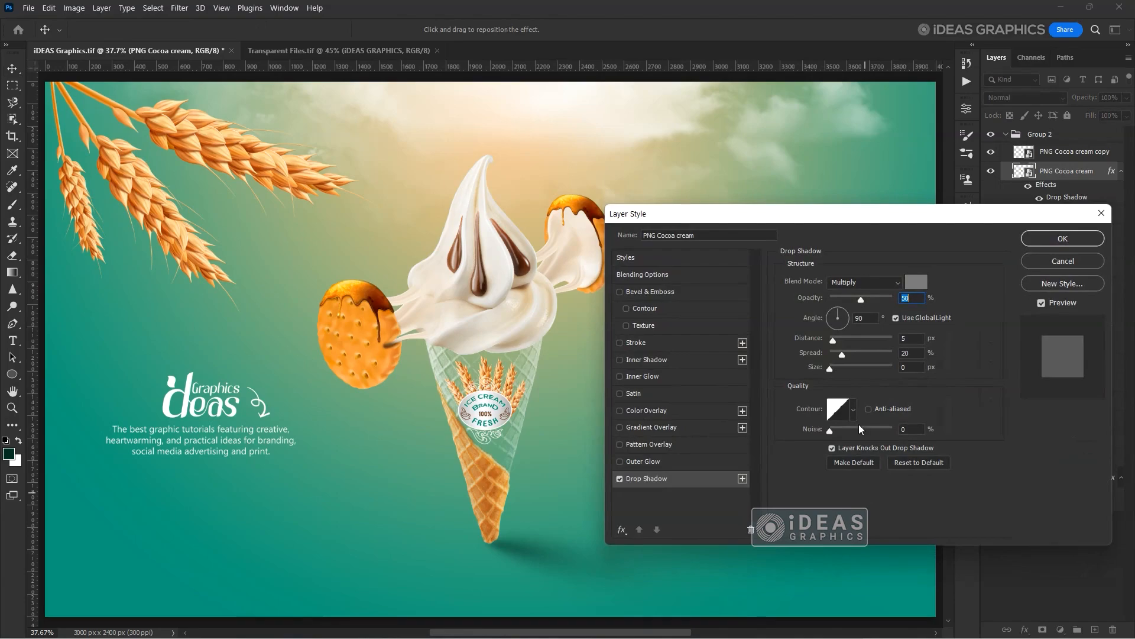
{"action": "left_click", "coordinate": [911, 288]}
{"action": "left_click", "coordinate": [522, 266]}
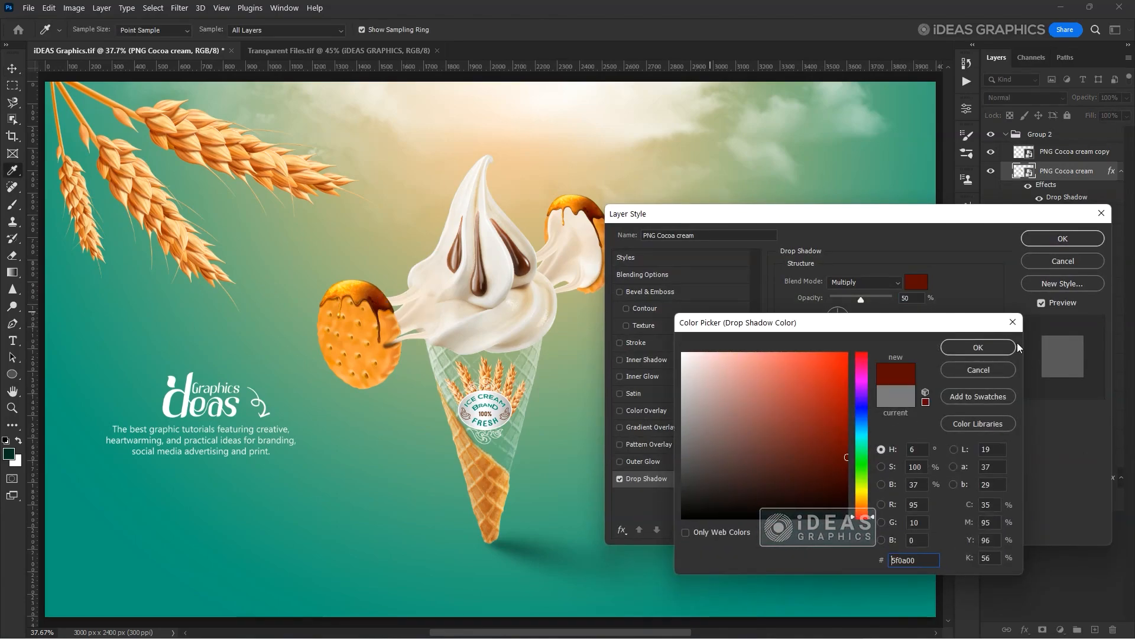
{"action": "left_click", "coordinate": [978, 348]}
{"action": "type", "text": "2"}
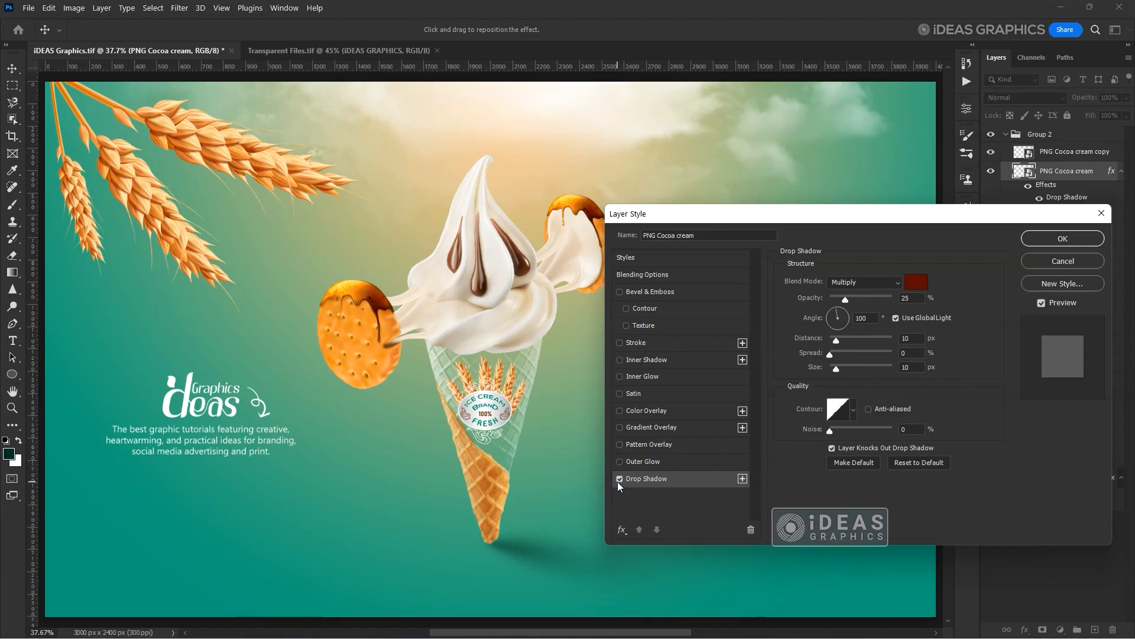
{"action": "left_click", "coordinate": [1063, 239]}
- Copy the drop shadow style from the left cocoa cream to the right biscuit's cocoa cream, and collapse Group 2
{"action": "right_click", "coordinate": [1072, 170]}
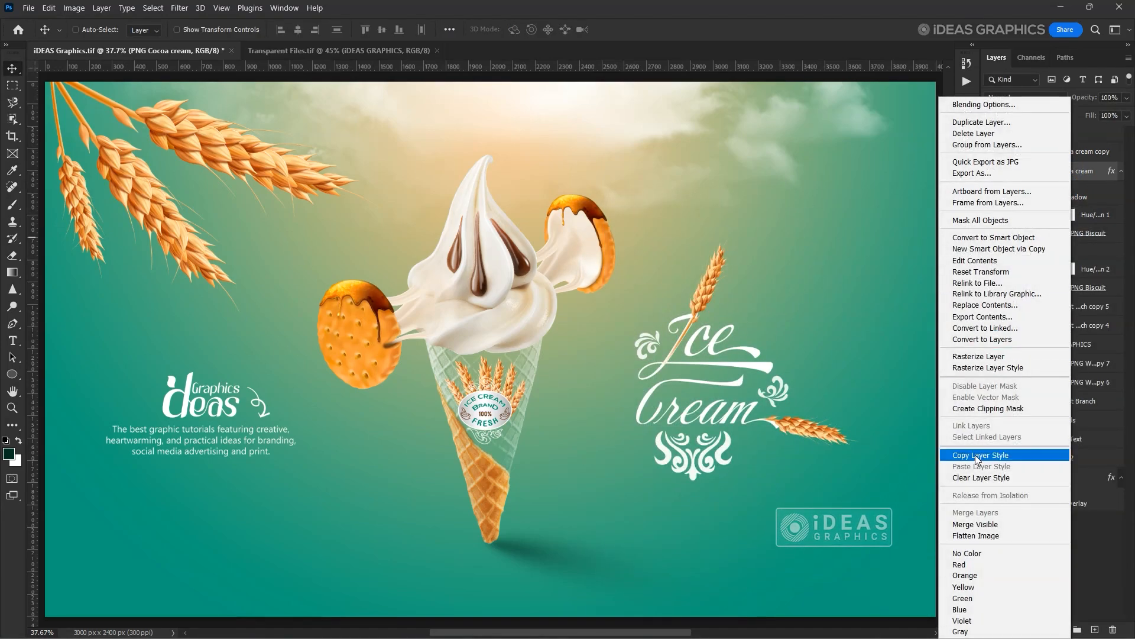
{"action": "left_click", "coordinate": [1005, 457]}
{"action": "left_click", "coordinate": [588, 204], "text": "ctrl"}
{"action": "right_click", "coordinate": [1064, 153]}
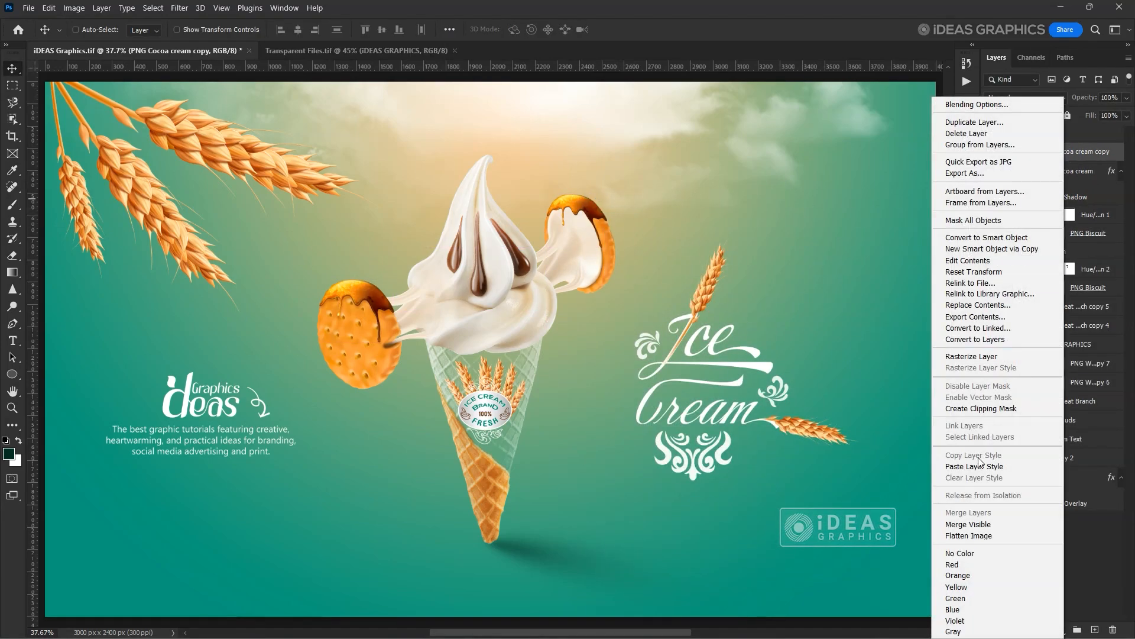
{"action": "left_click", "coordinate": [999, 338]}
{"action": "left_click", "coordinate": [1004, 134]}
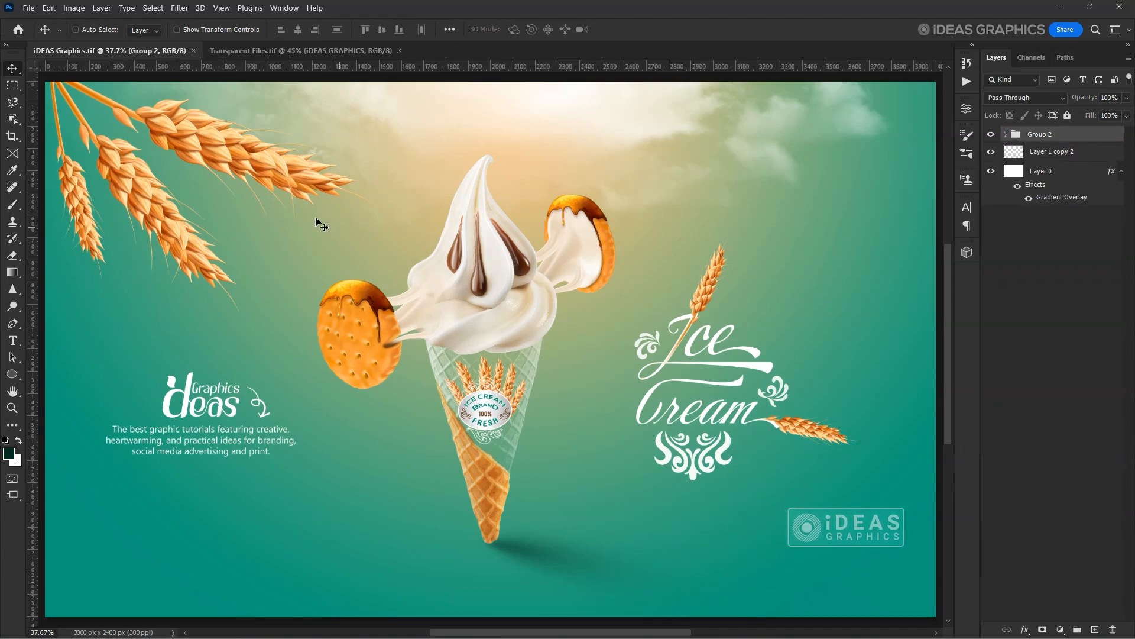
- Shift the smallest corner wheat branch upward, nudge the middle branch slightly left, and collapse Group 2
{"action": "left_click", "coordinate": [80, 188], "text": "ctrl"}
{"action": "left_click_drag", "start_coordinate": [70, 182], "coordinate": [62, 162]}
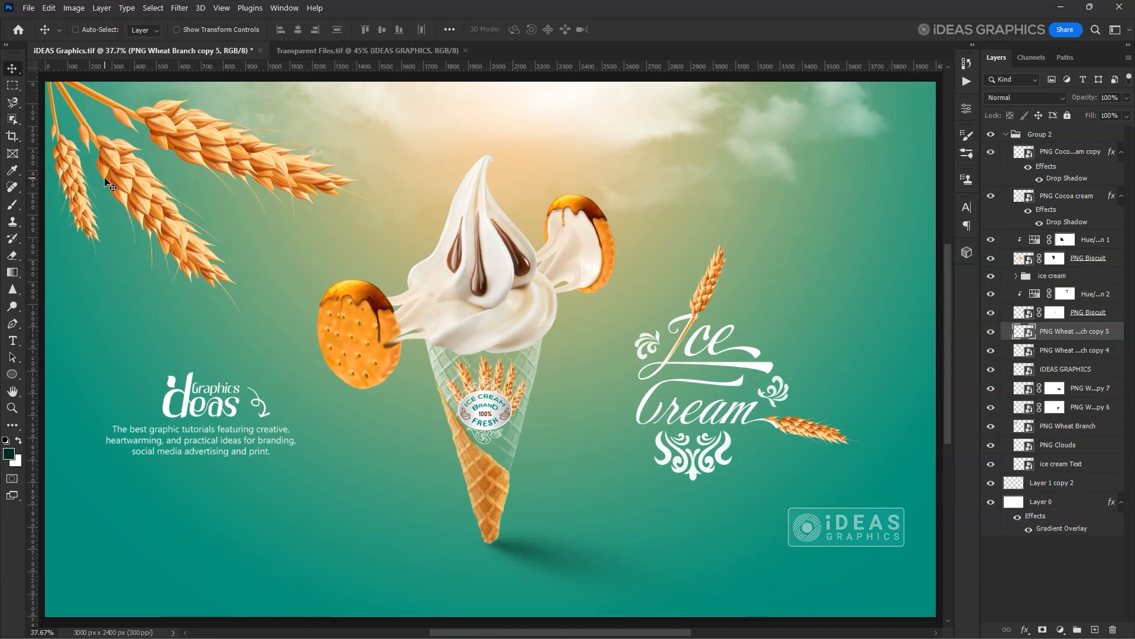
{"action": "left_click", "coordinate": [136, 187], "text": "ctrl"}
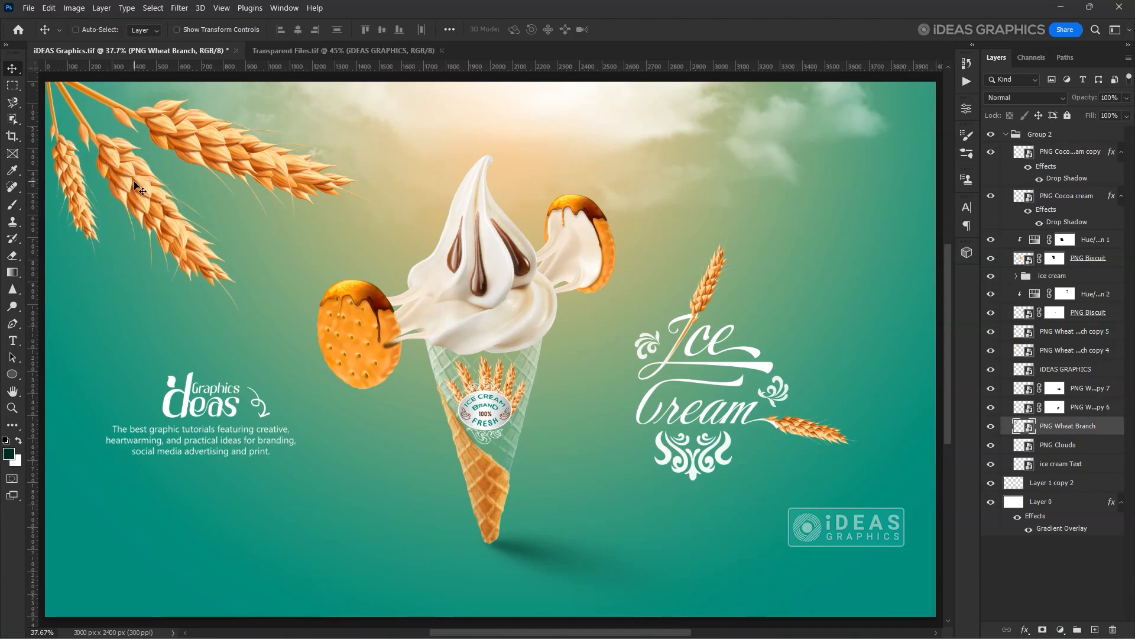
{"action": "left_click", "coordinate": [1008, 136]}
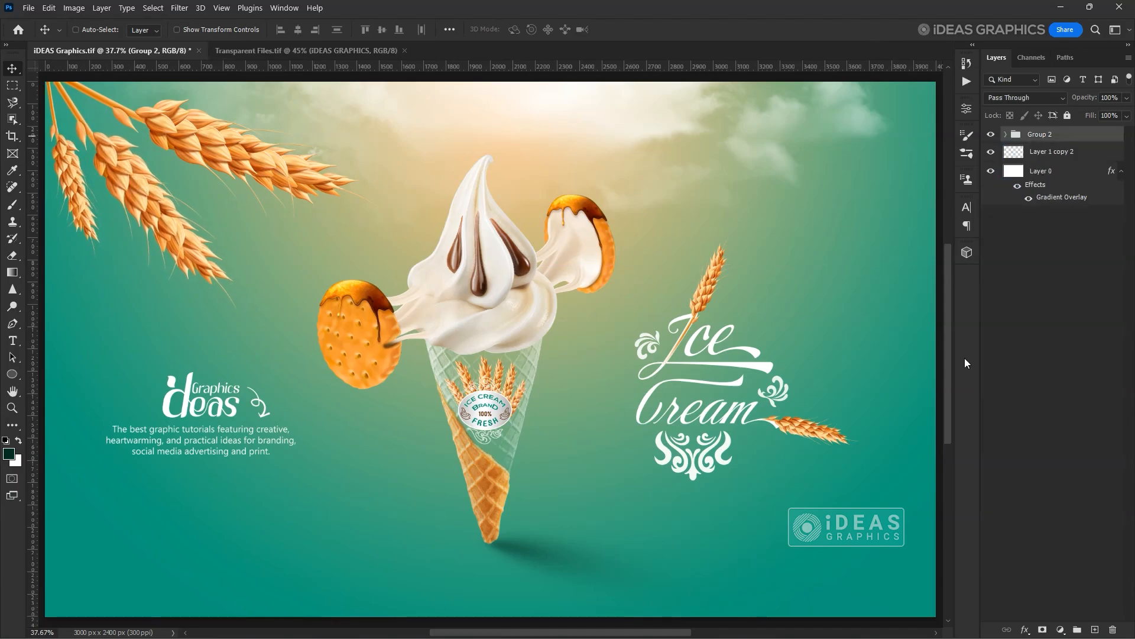